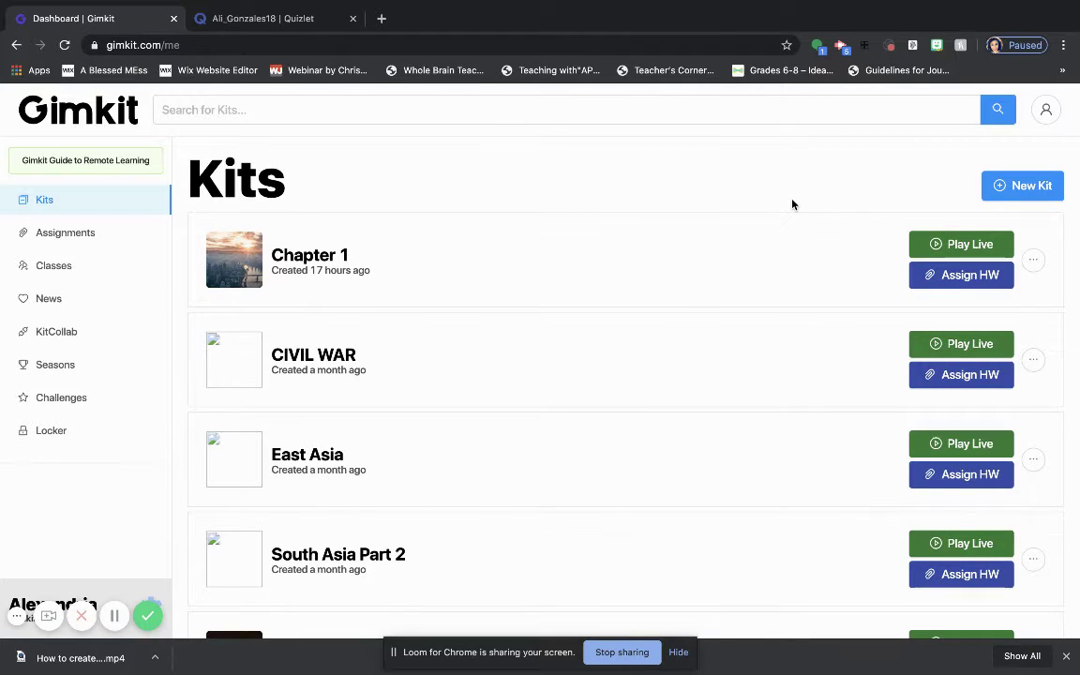
- Create a new kit named "Non-Fiction Text Features" with English/Language Arts as the subject
click(1032, 185)
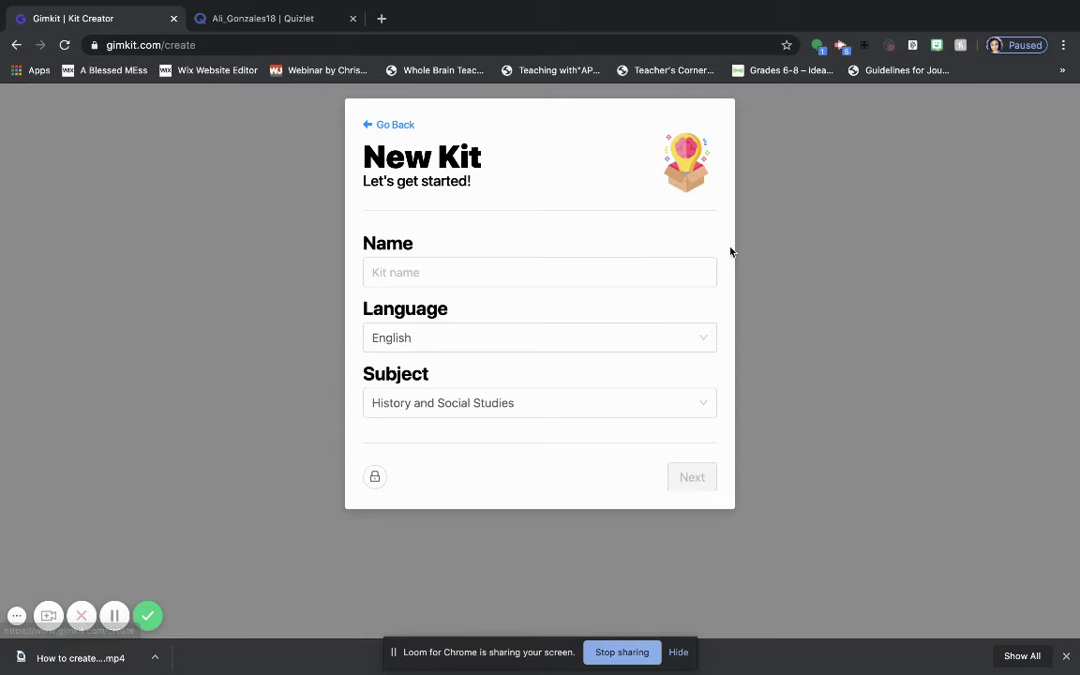
click(595, 270)
text(Ne)
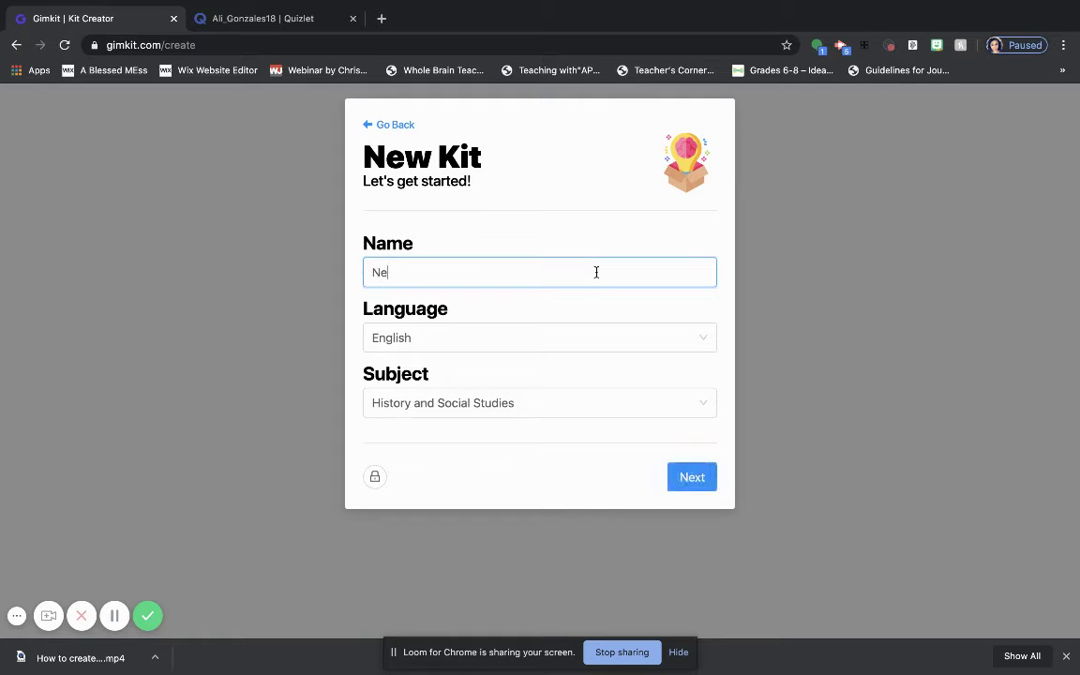
text(n-Fiction Text Features)
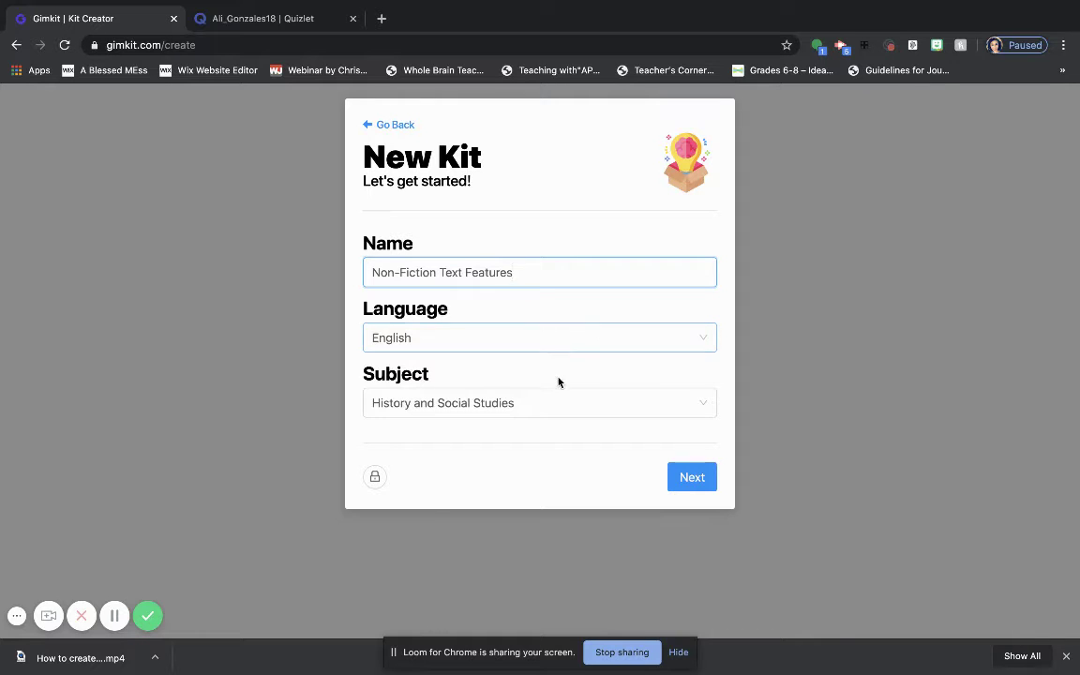
click(533, 405)
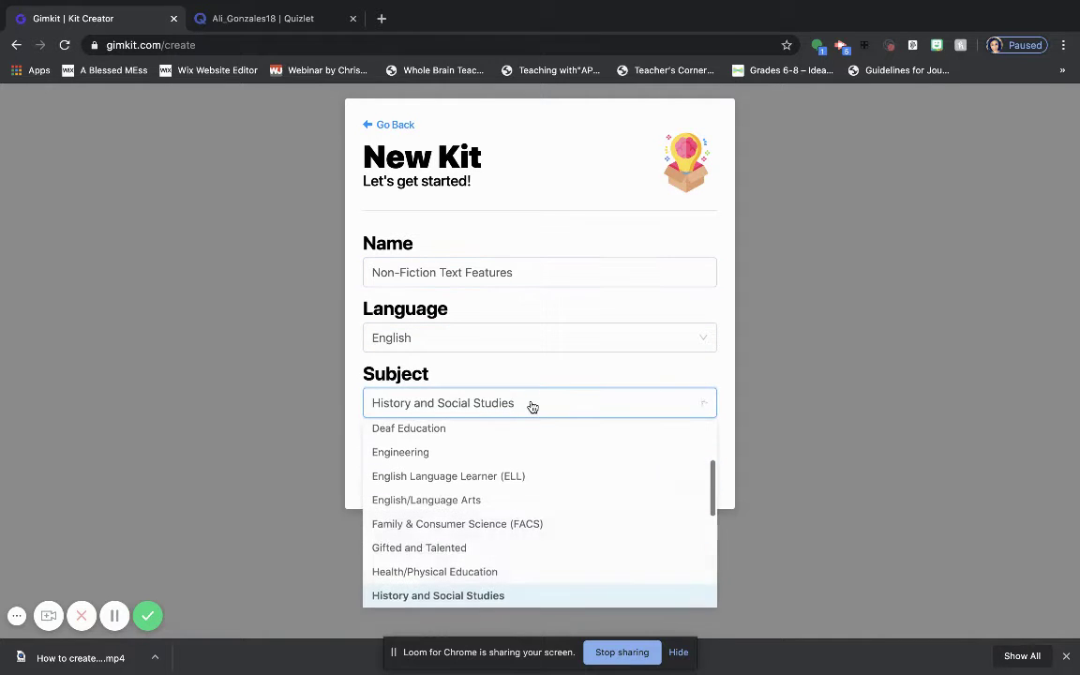
click(499, 508)
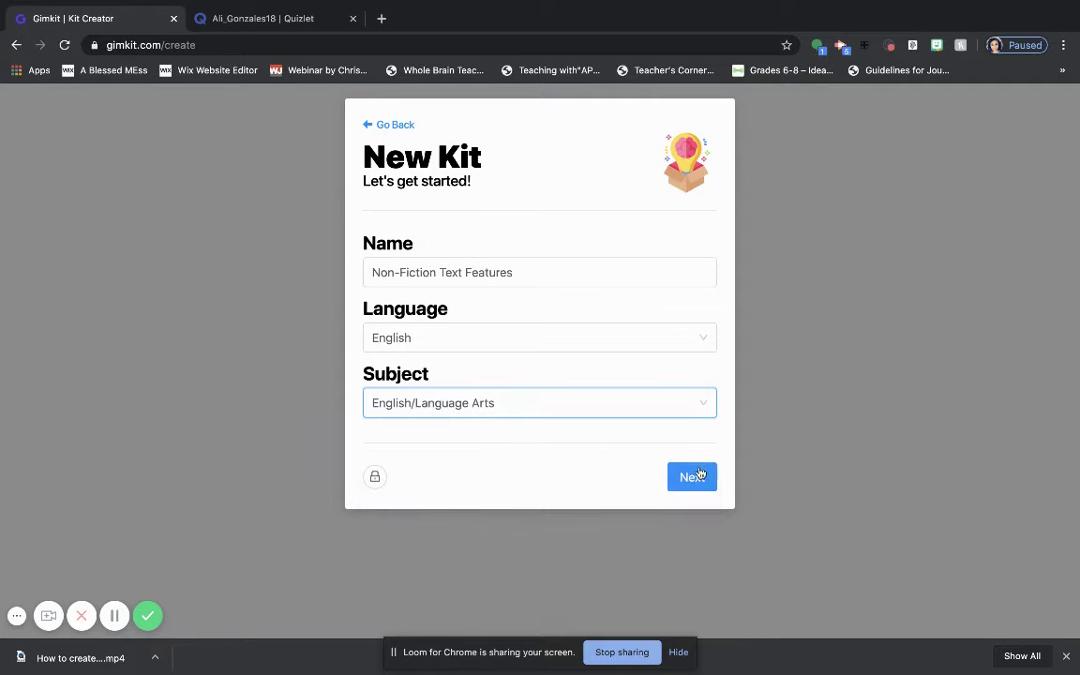
click(697, 476)
- Search the Unsplash cover photos for "flower" and choose the pink flower image as the kit's cover
scroll(530, 422, down, 1)
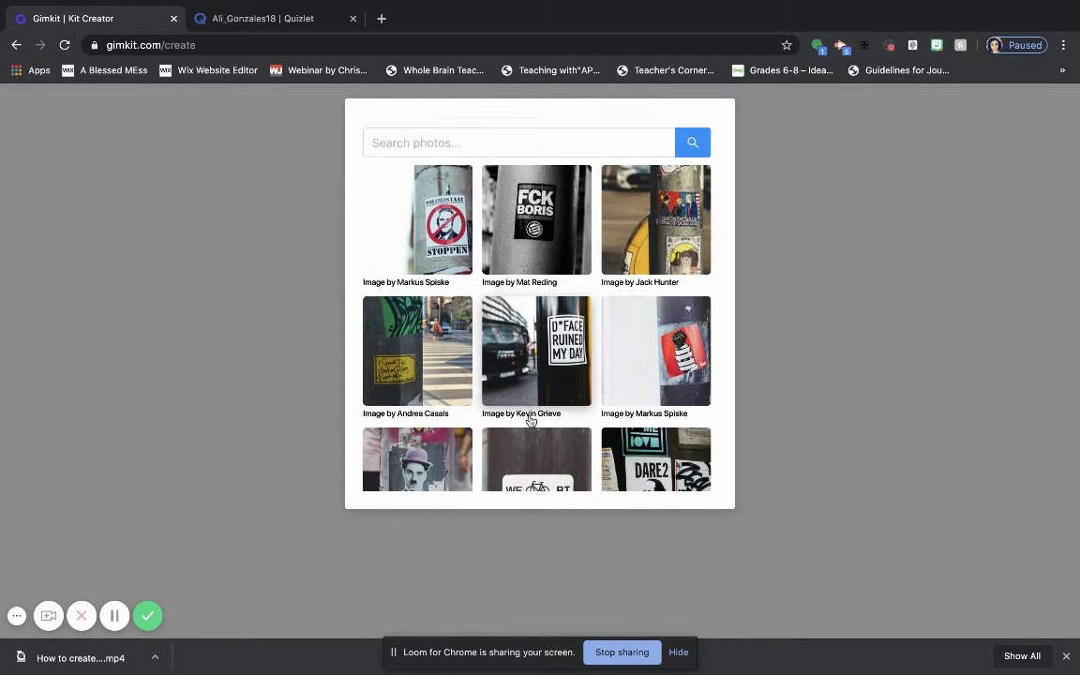
scroll(530, 421, down, 8)
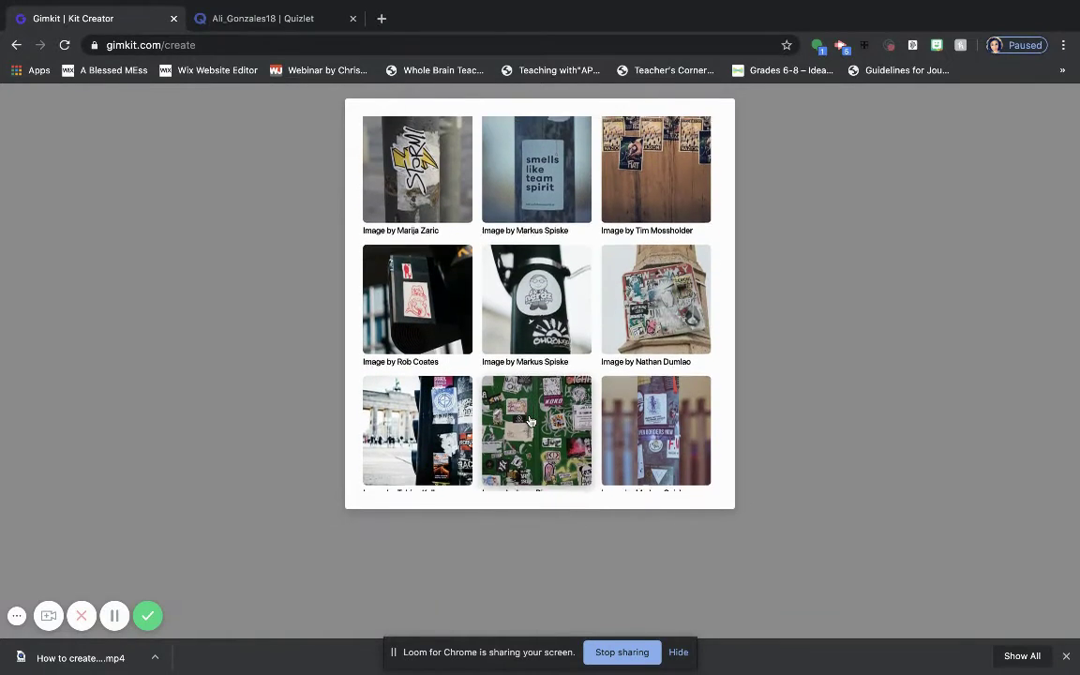
scroll(531, 420, down, 5)
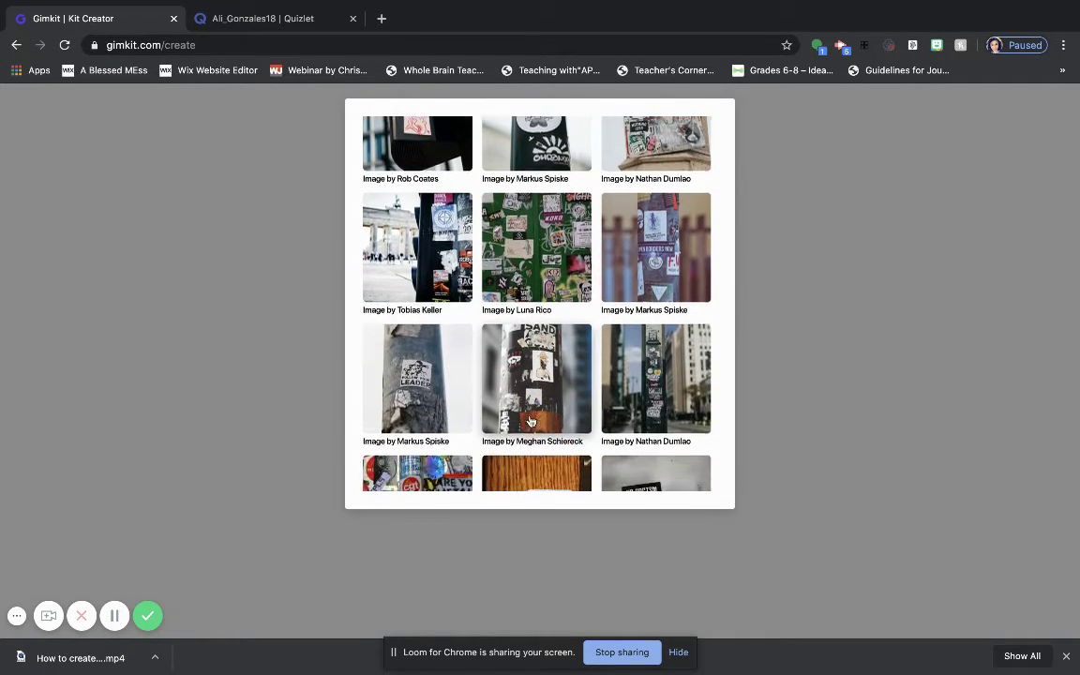
scroll(530, 420, down, 3)
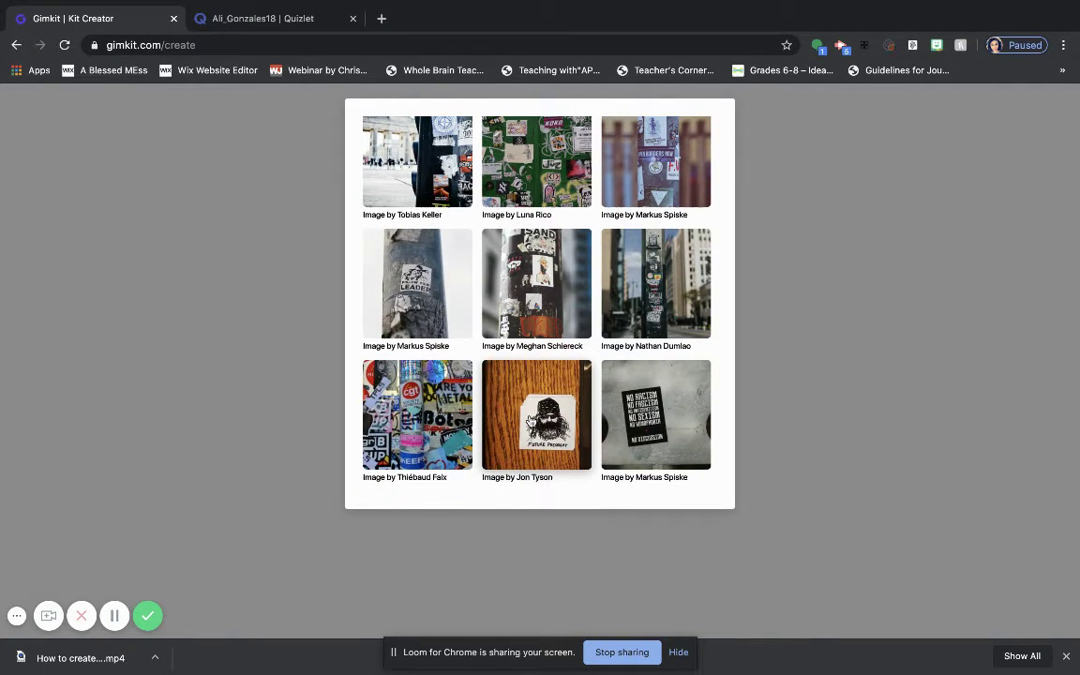
scroll(530, 420, up, 15)
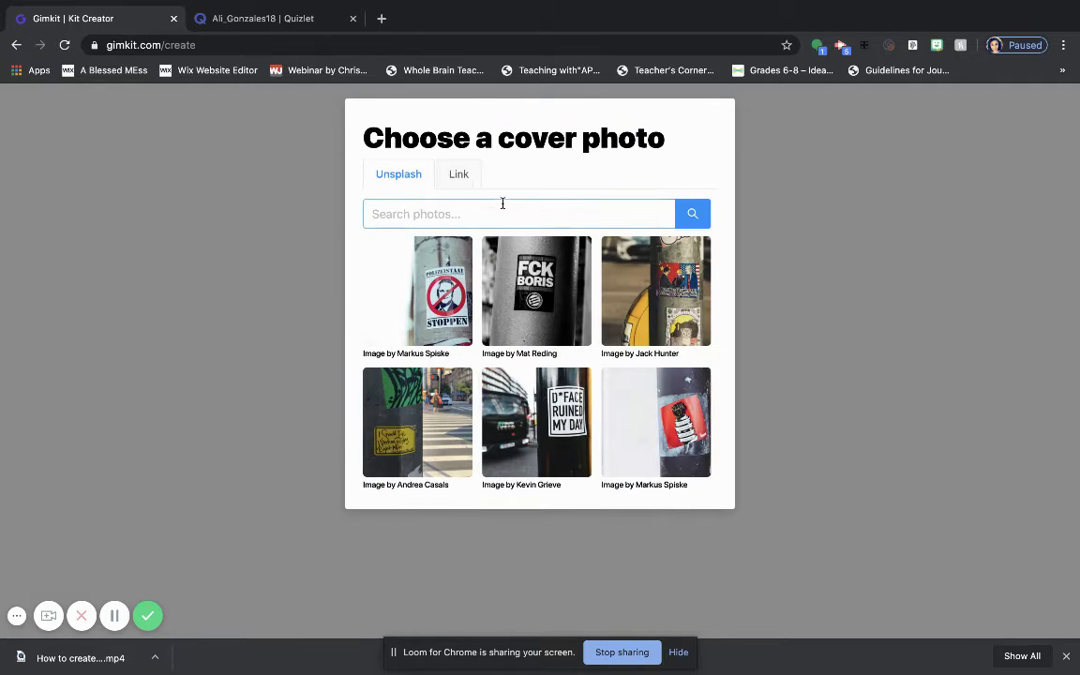
click(455, 174)
click(400, 177)
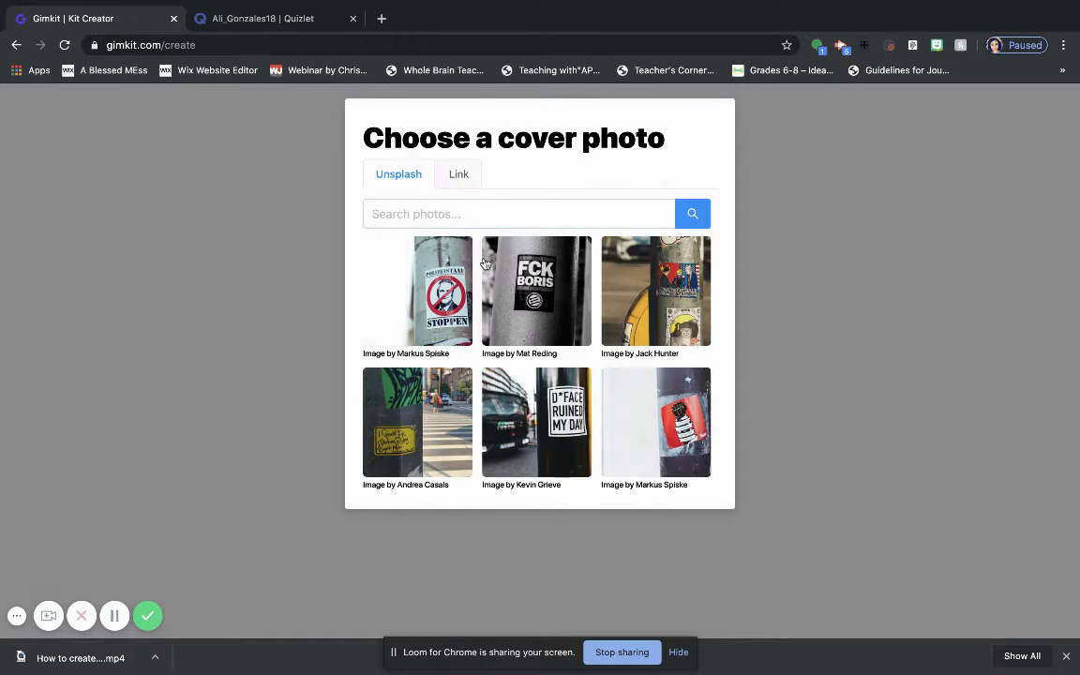
click(467, 215)
text(flow)
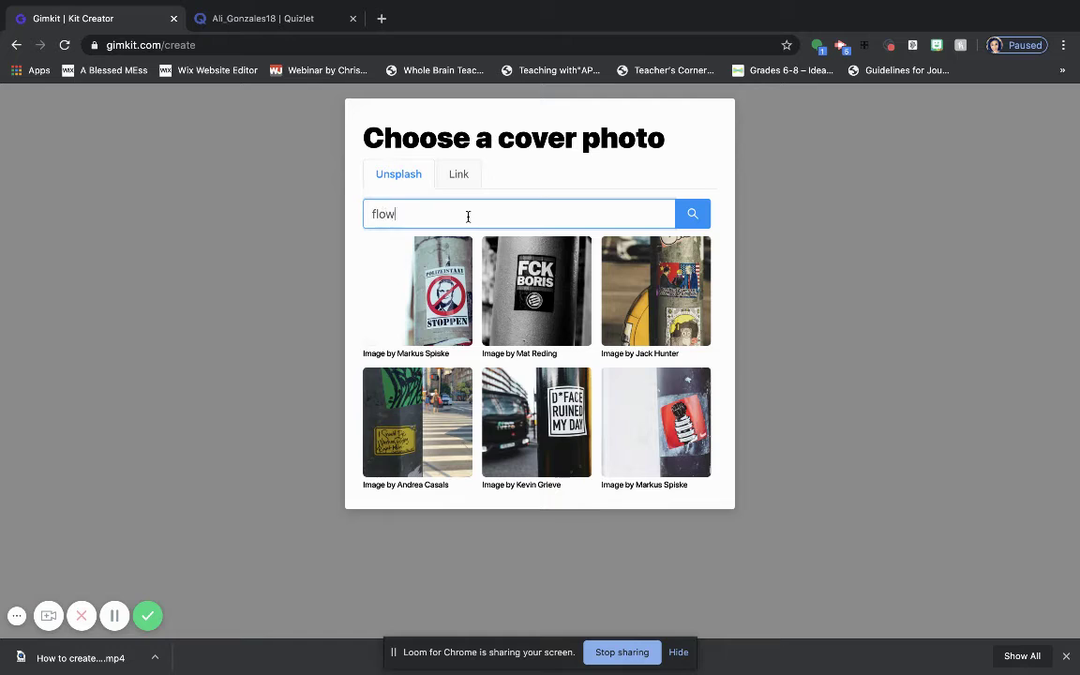
text(er)
click(553, 272)
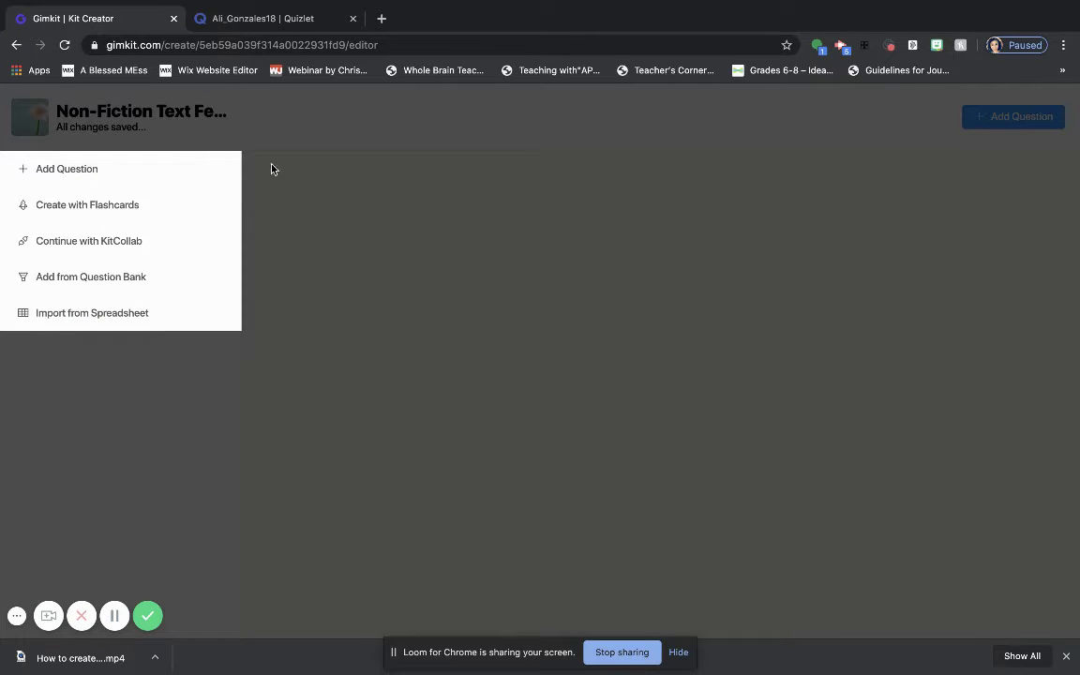
- Start adding questions from flashcards, and in Quizlet copy the export text of the Non-Fiction Text Features set
click(151, 205)
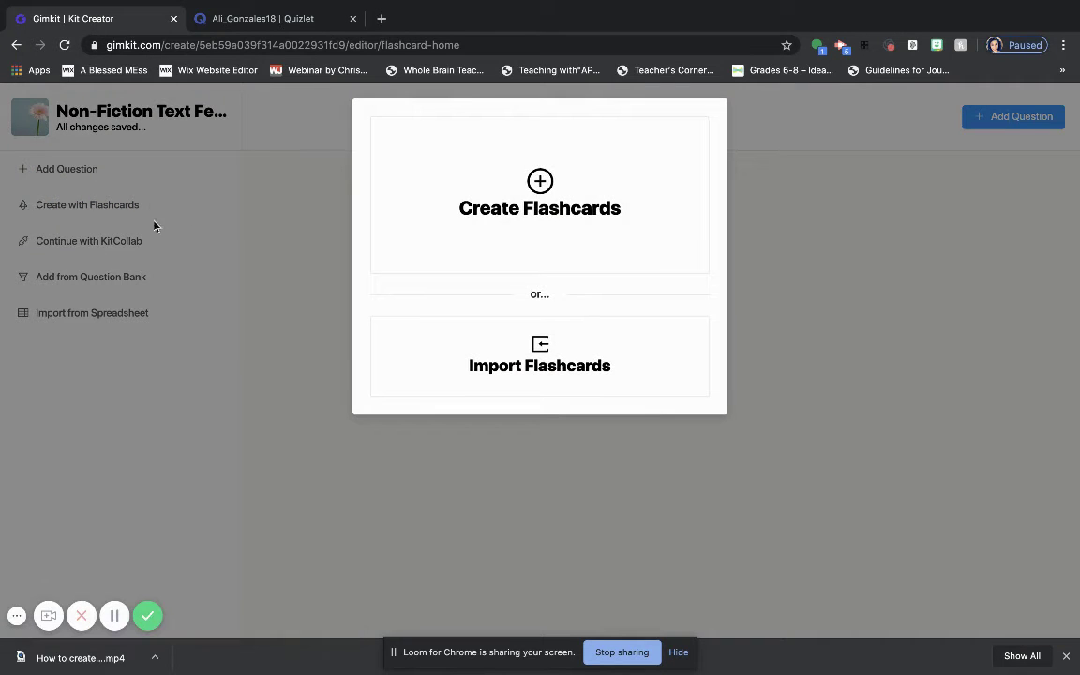
click(270, 18)
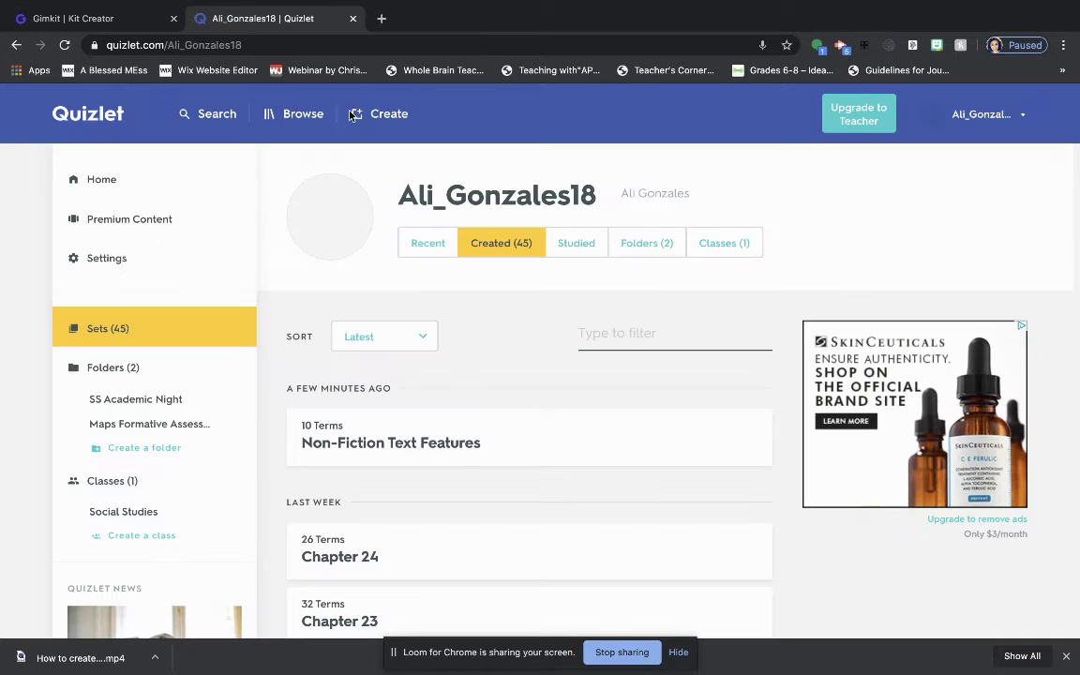
click(452, 466)
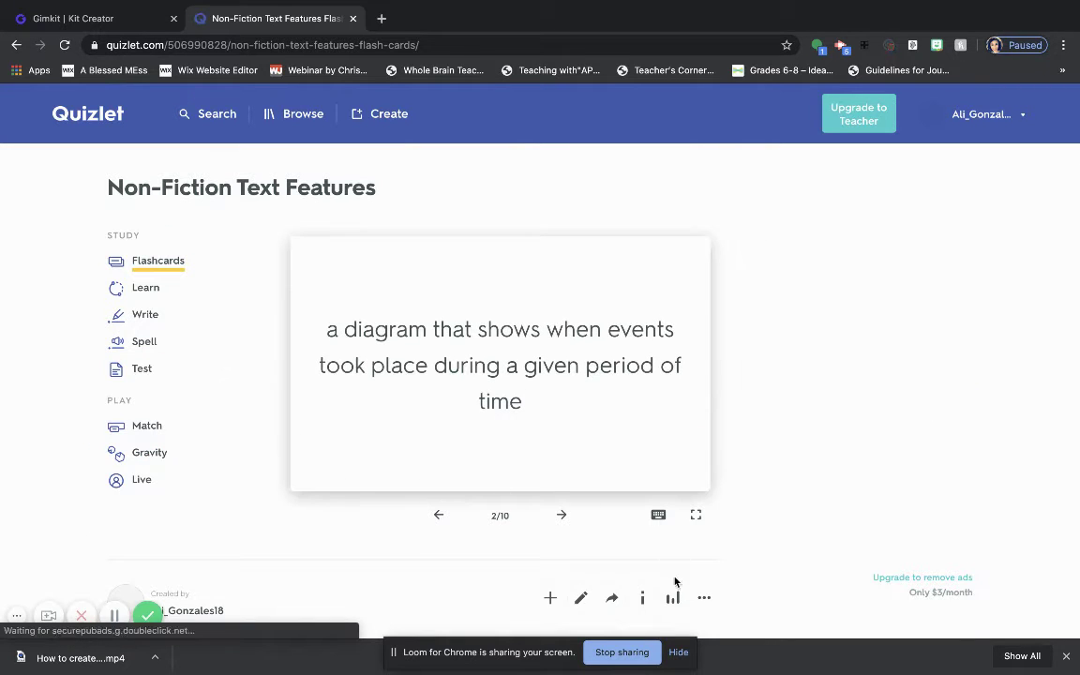
scroll(675, 578, down, 1)
click(704, 541)
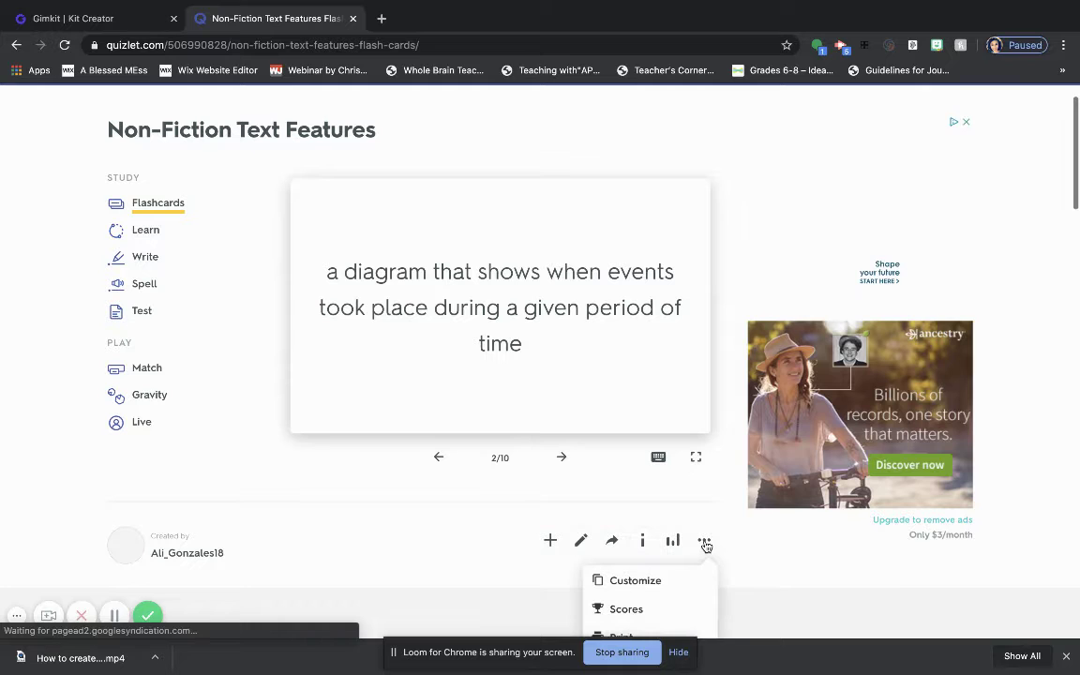
scroll(704, 545, down, 4)
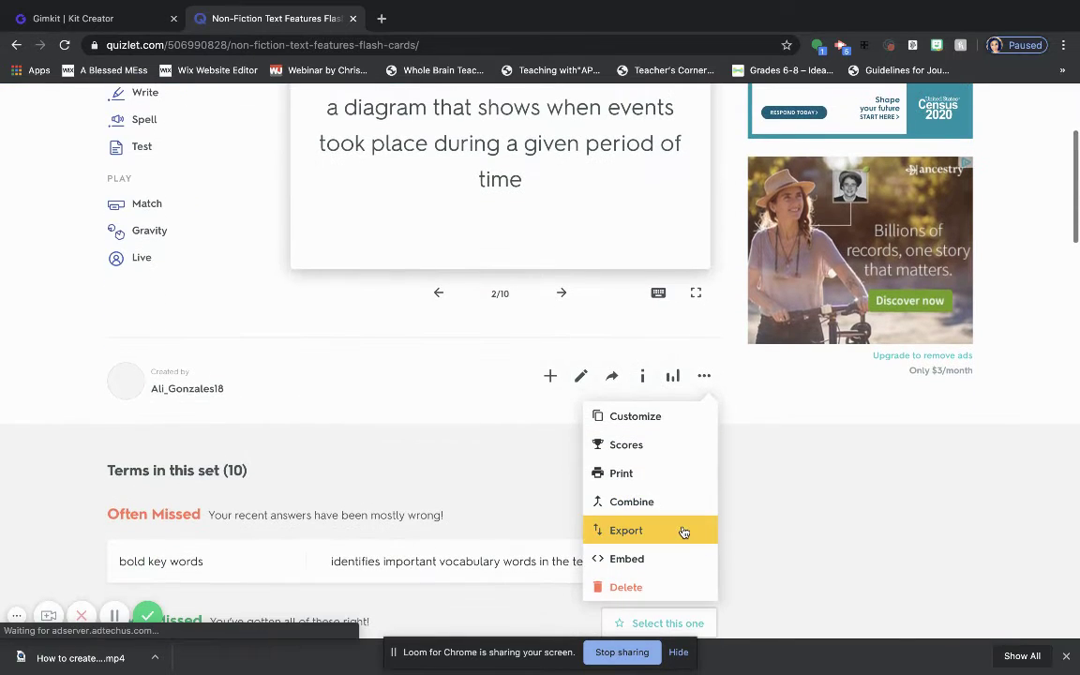
click(684, 530)
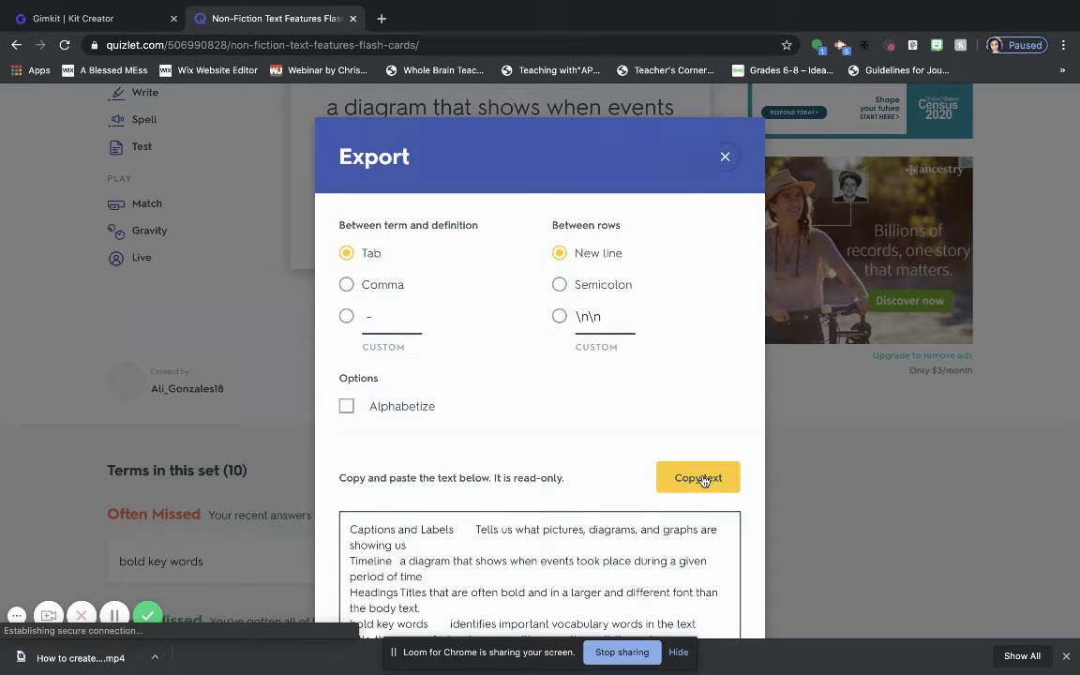
click(699, 479)
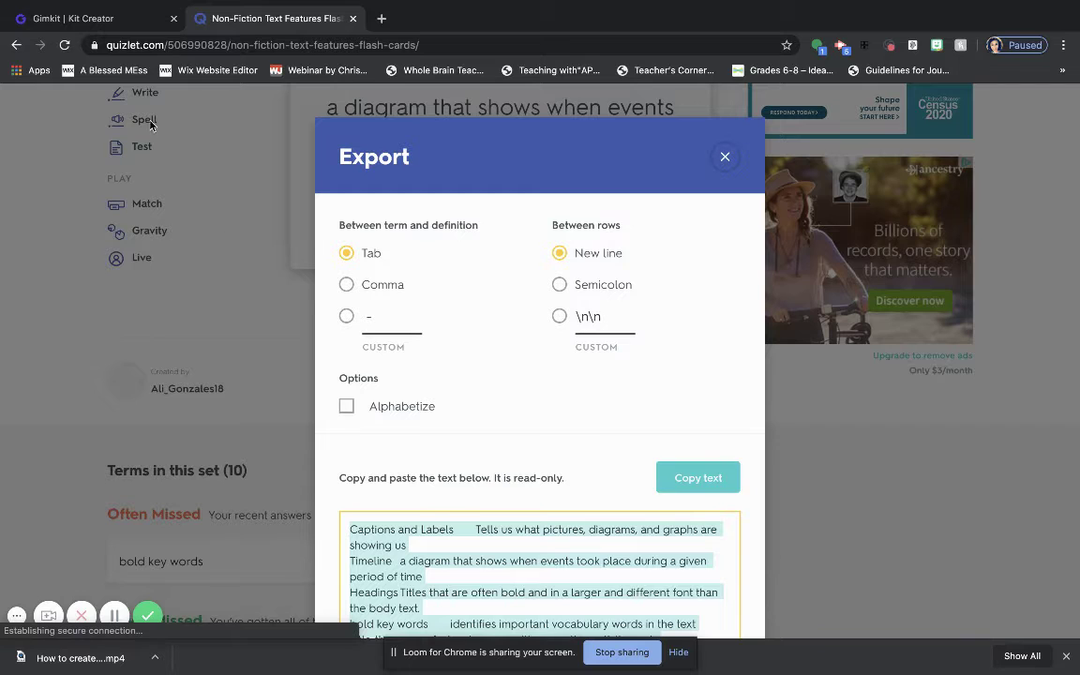
- Back in Gimkit, import the copied flashcard text as a set to create the kit's questions
click(41, 11)
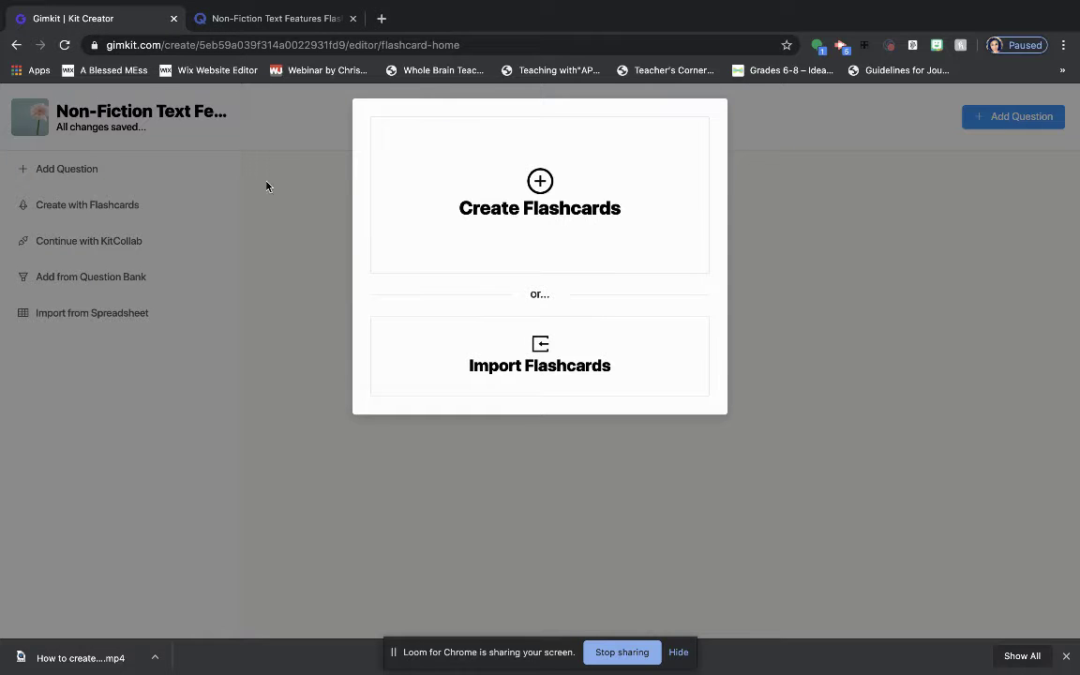
click(638, 377)
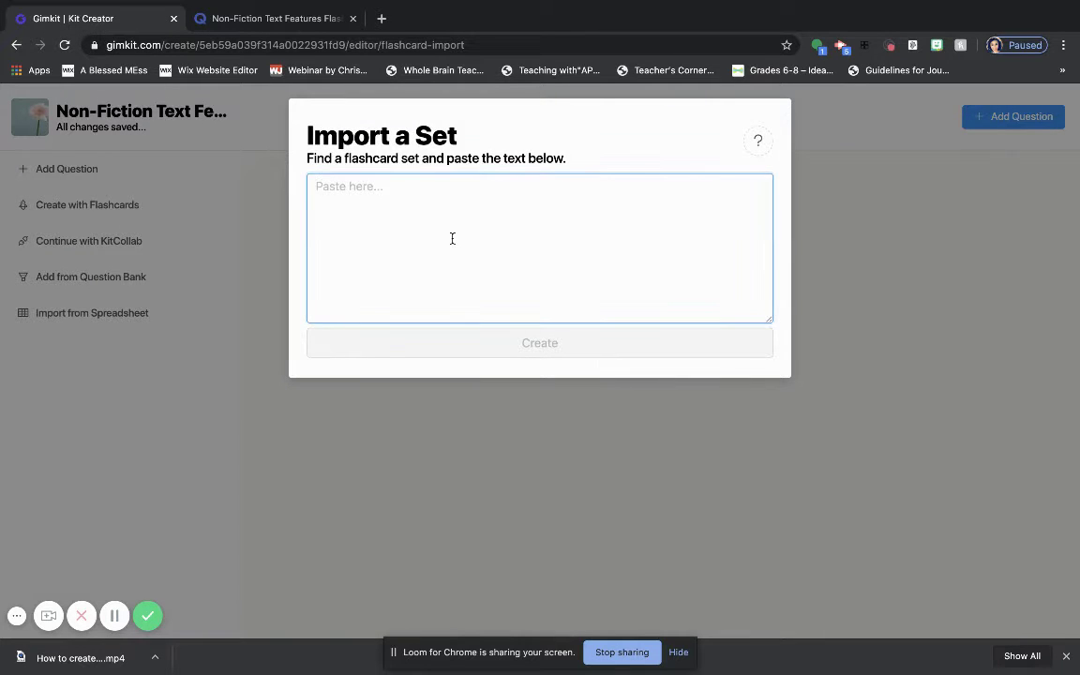
key(ctrl+v)
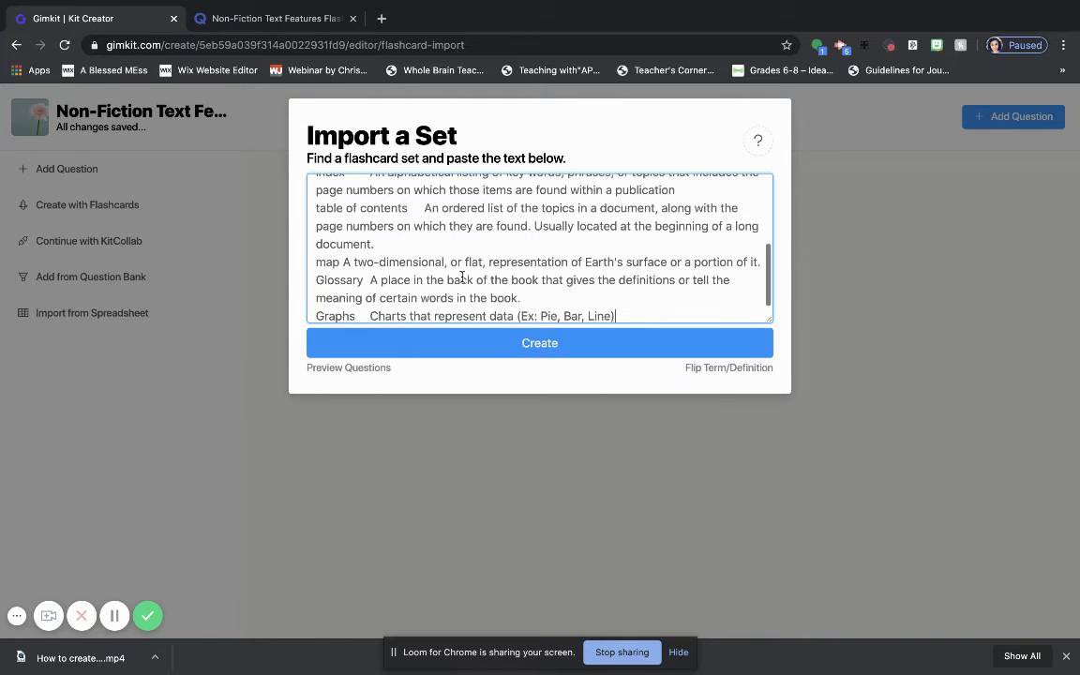
click(530, 343)
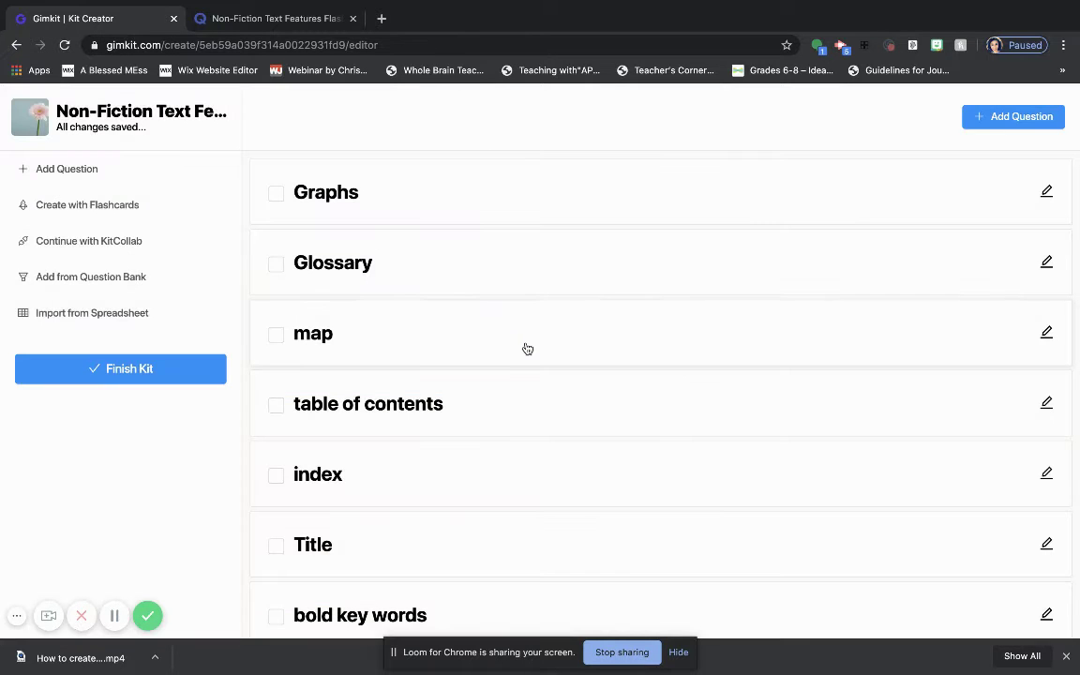
- Look through the imported questions and finish the kit
scroll(528, 348, down, 5)
scroll(528, 343, up, 4)
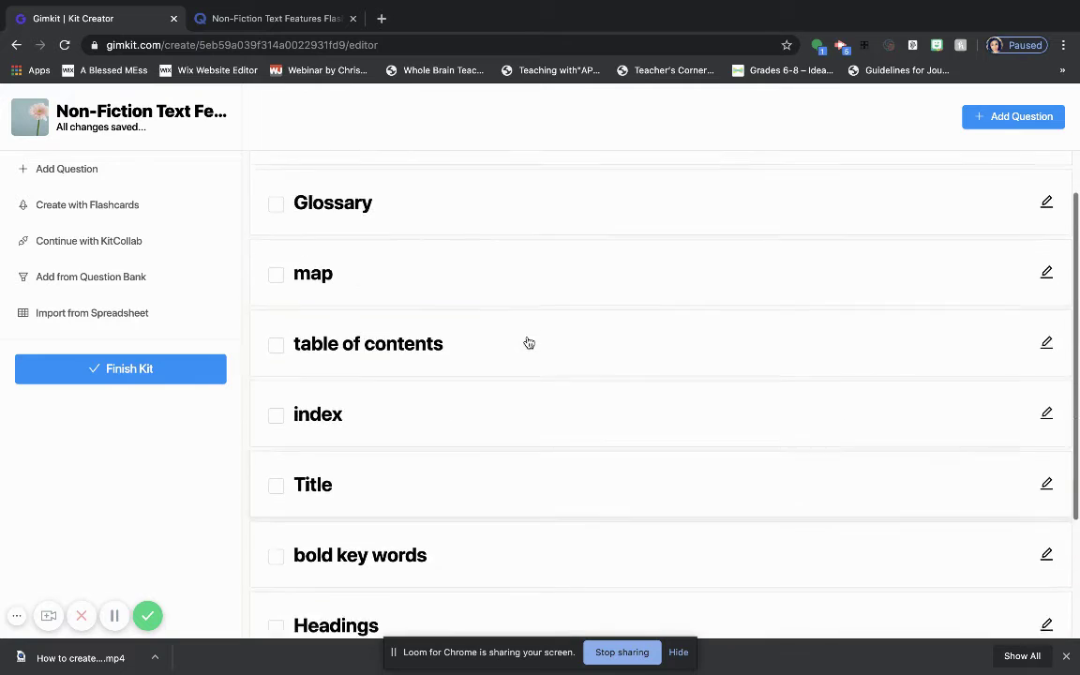
scroll(529, 343, up, 1)
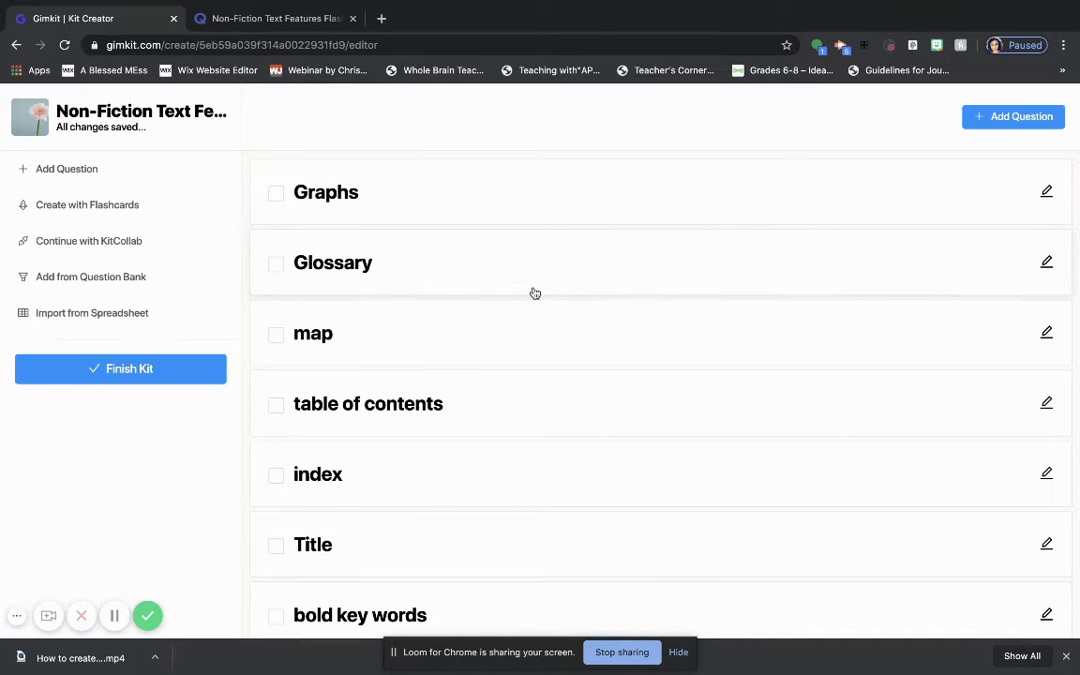
click(103, 368)
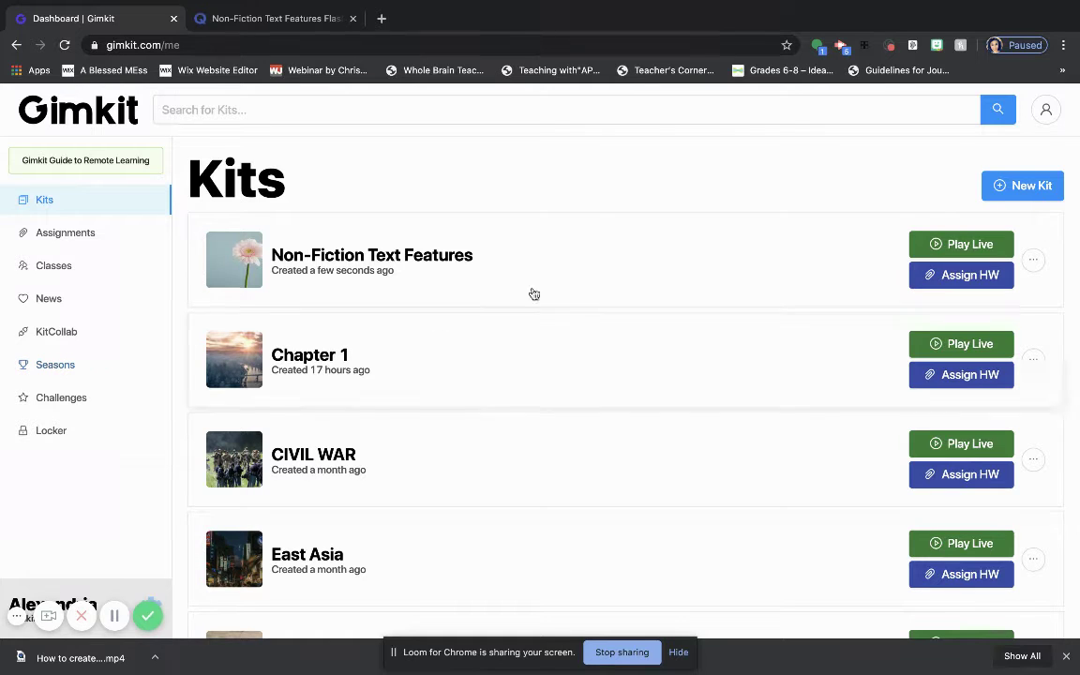
- Open the live game setup for the Non-Fiction Text Features kit and look over its game modes and goals
click(983, 245)
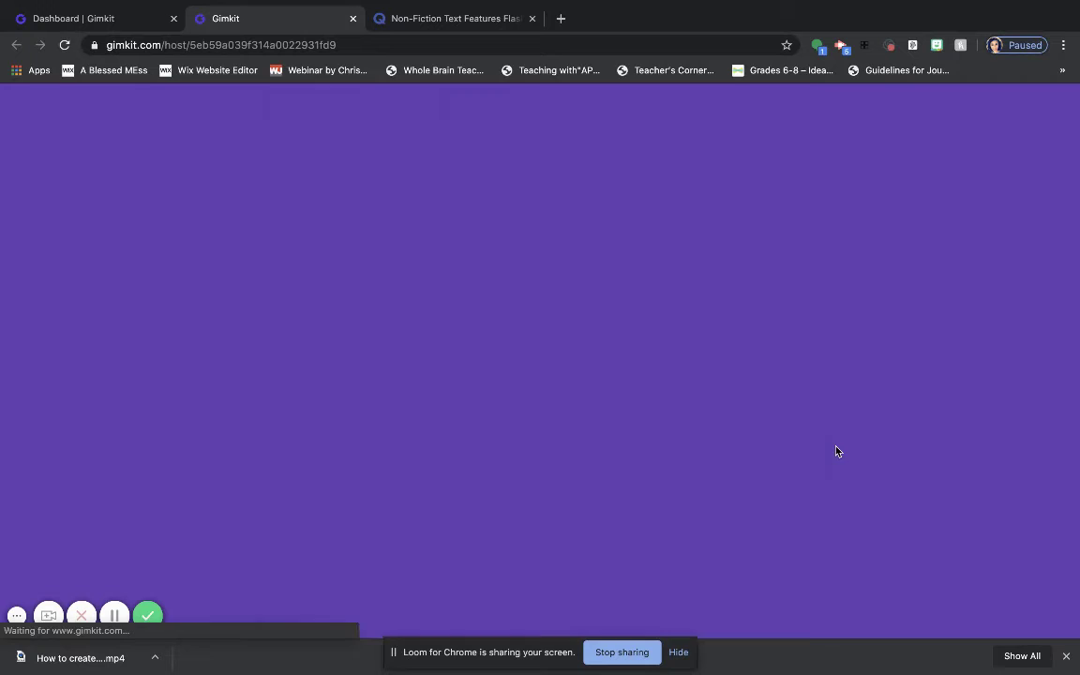
scroll(832, 445, down, 2)
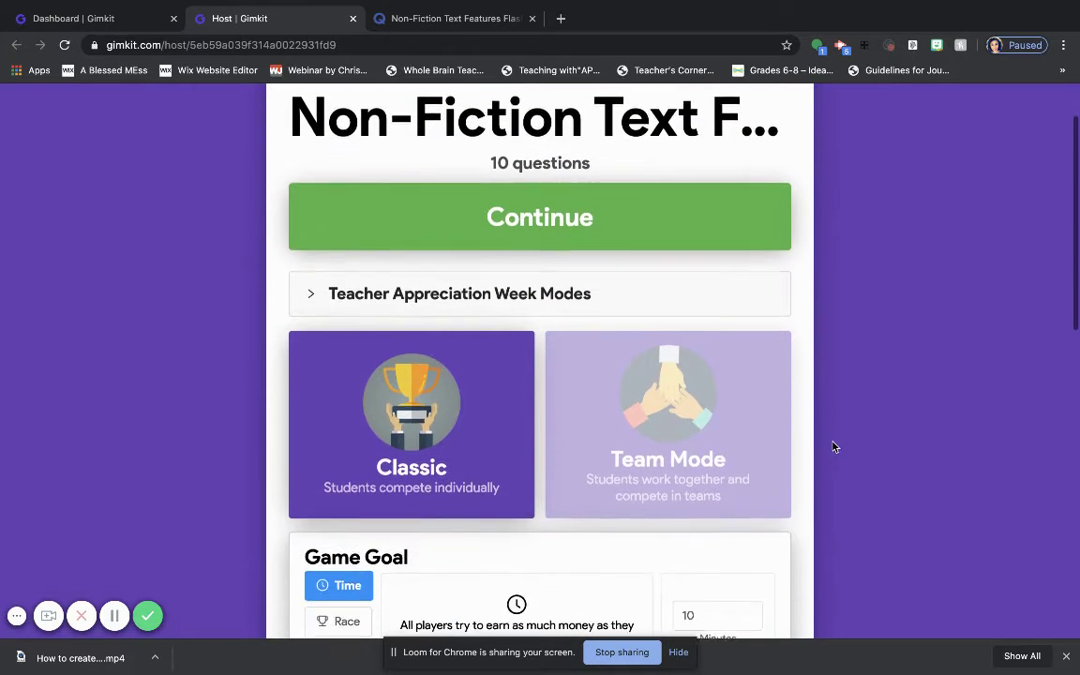
scroll(832, 445, down, 2)
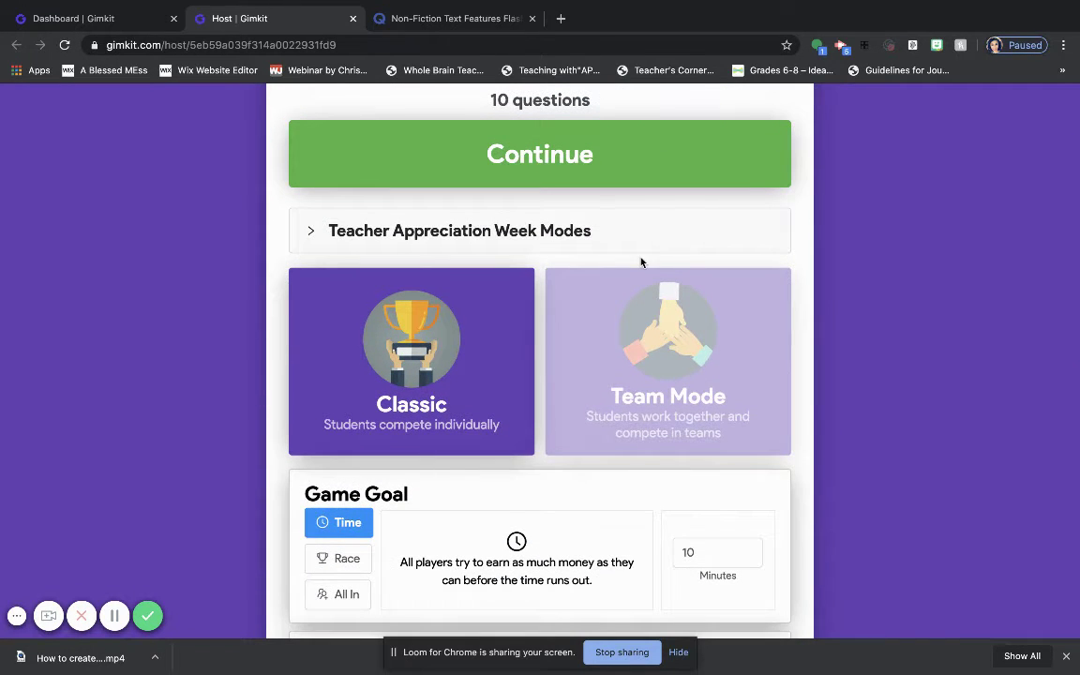
scroll(641, 262, up, 3)
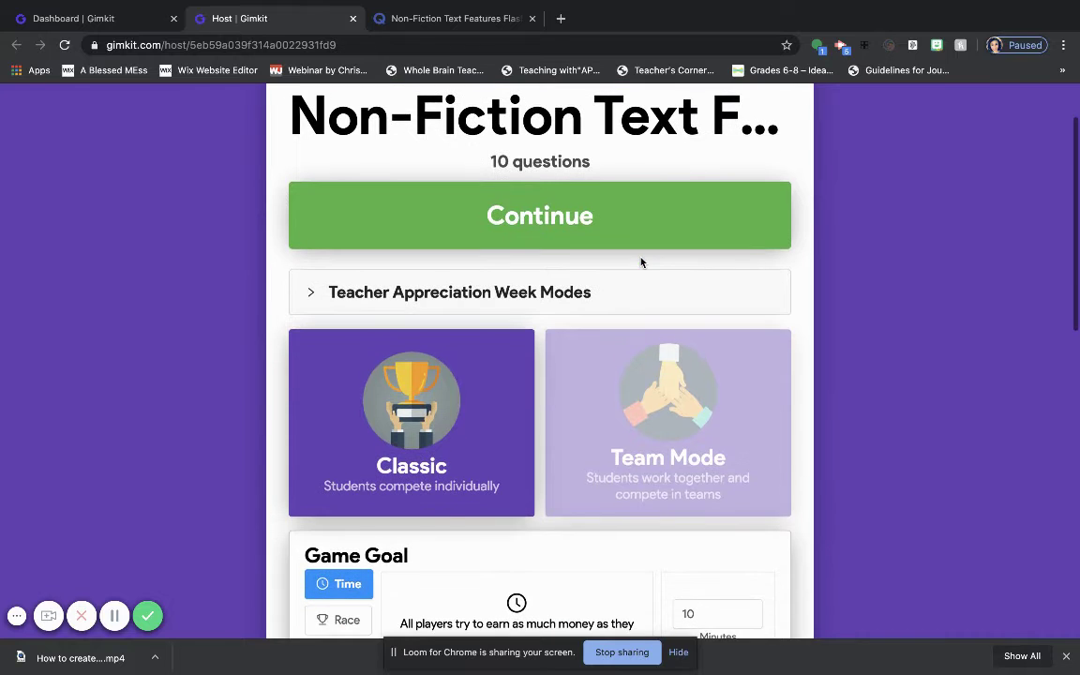
scroll(423, 474, down, 2)
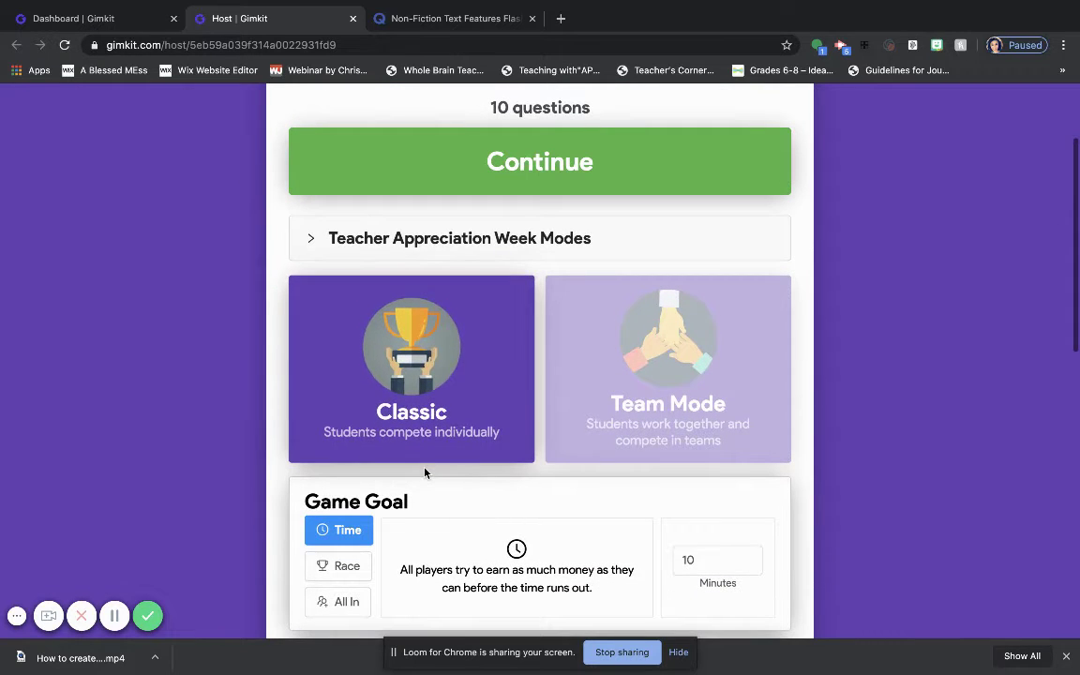
scroll(426, 472, down, 1)
- Try Team Mode to inspect its players-per-team setting, and return the game to Classic mode
click(623, 394)
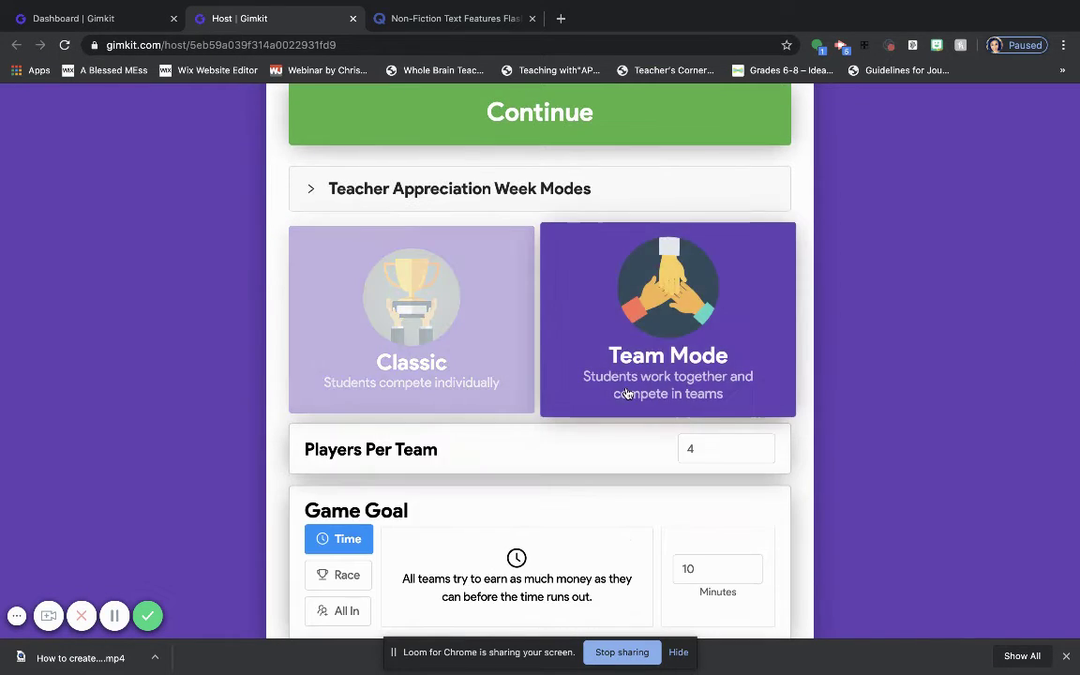
scroll(626, 394, down, 3)
click(731, 343)
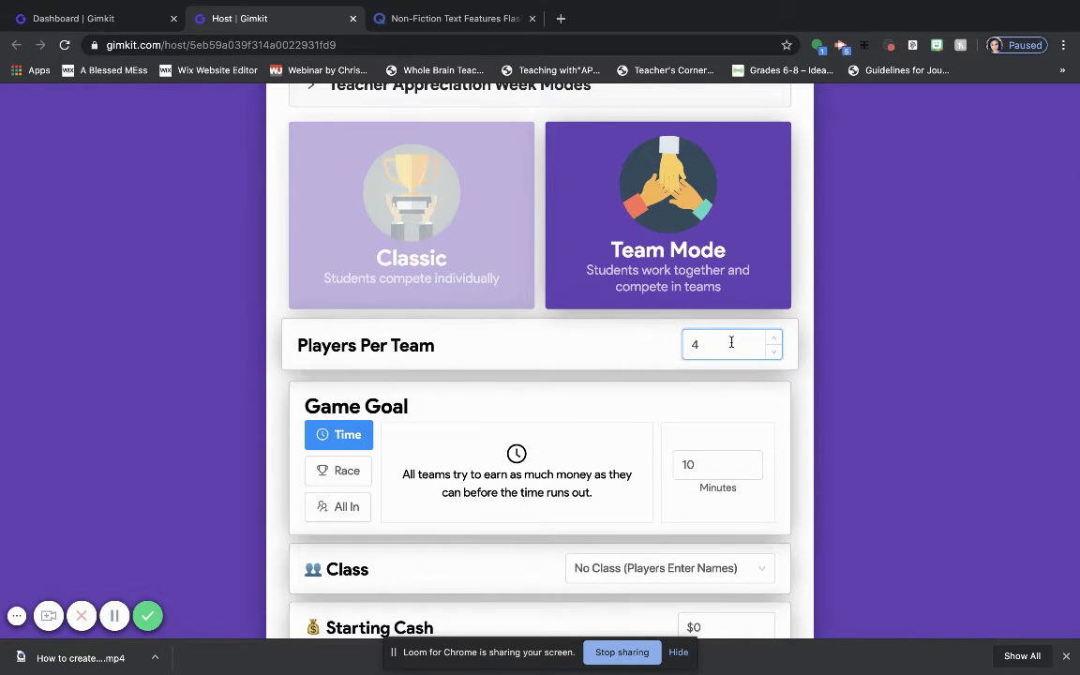
click(455, 257)
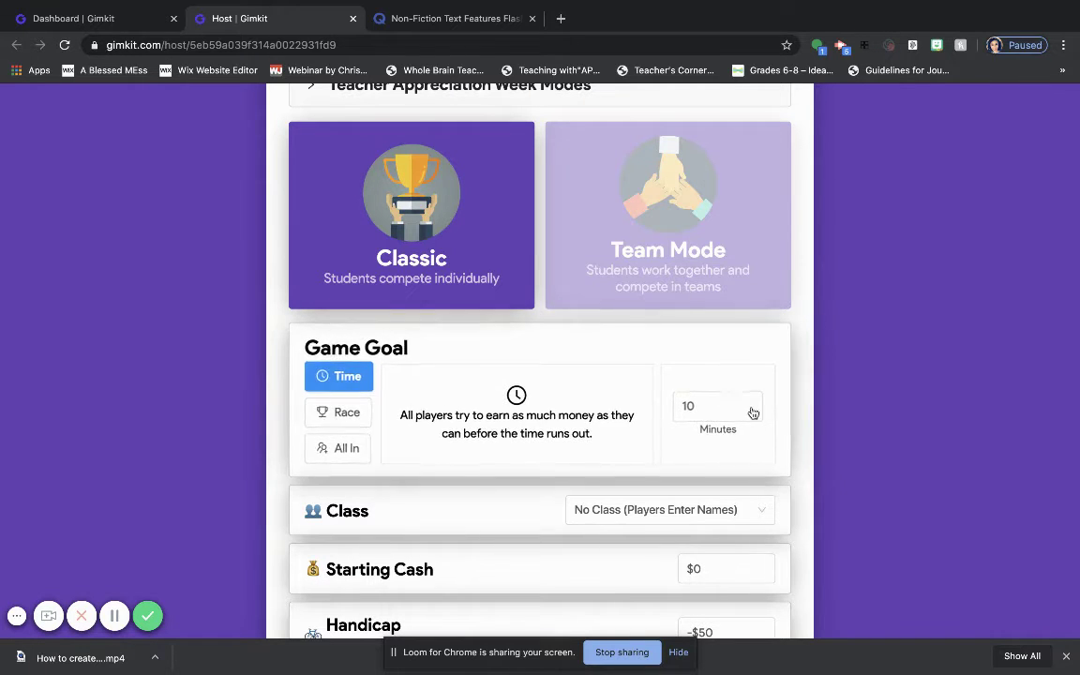
- Compare the Time and Race goals and Team Mode, and set the game to Classic mode with the All In goal
click(719, 401)
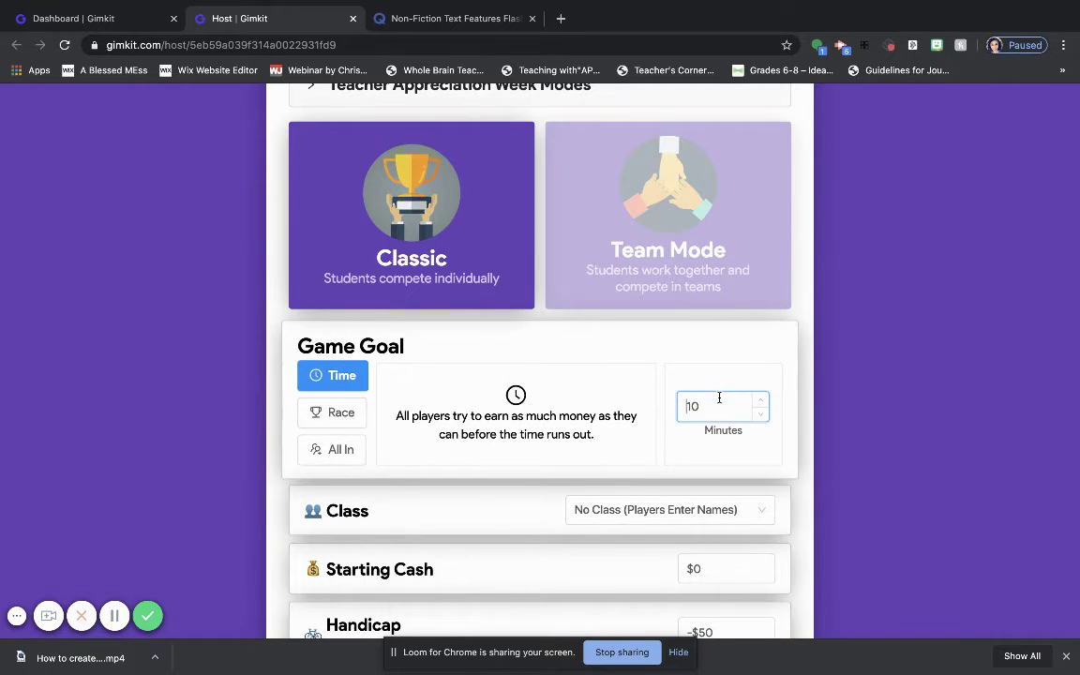
click(325, 422)
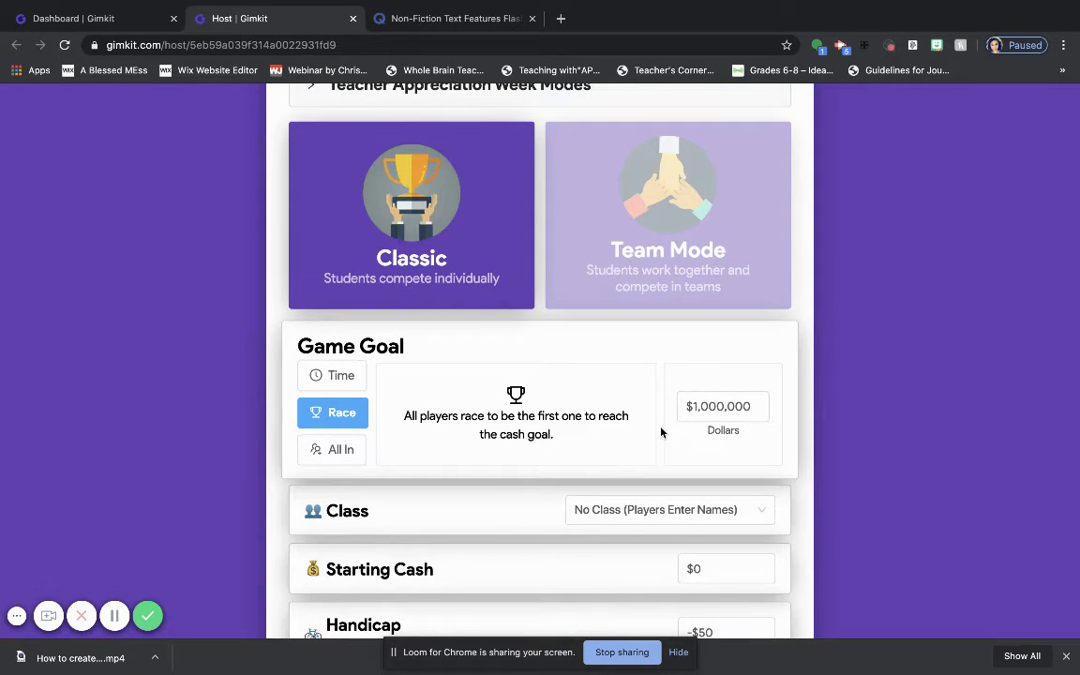
click(712, 417)
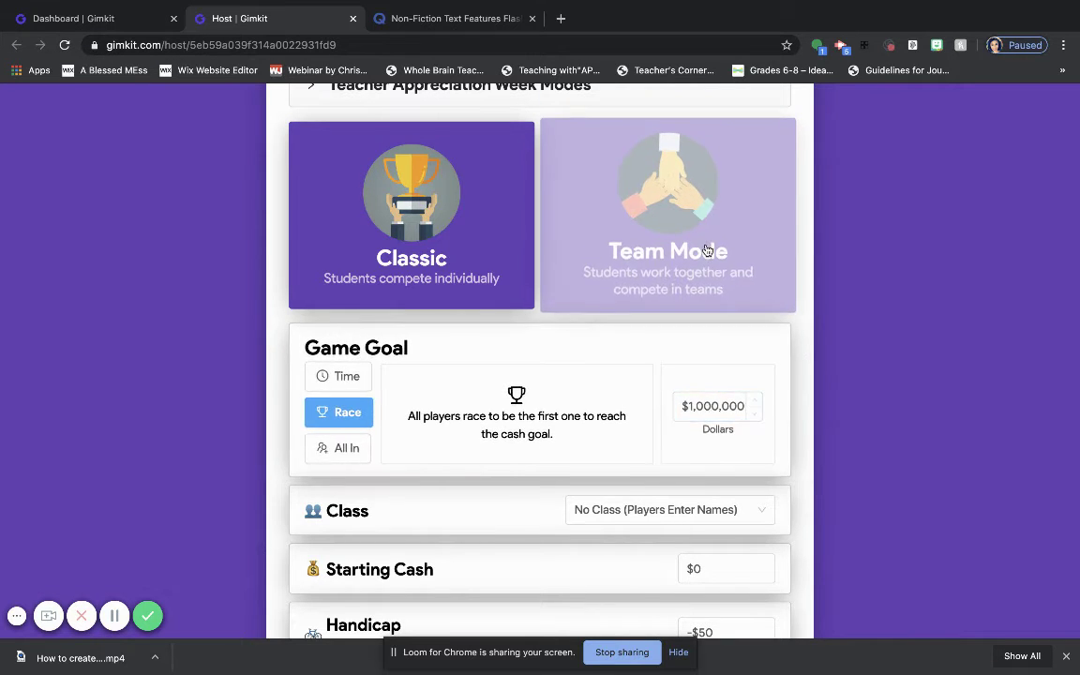
click(579, 249)
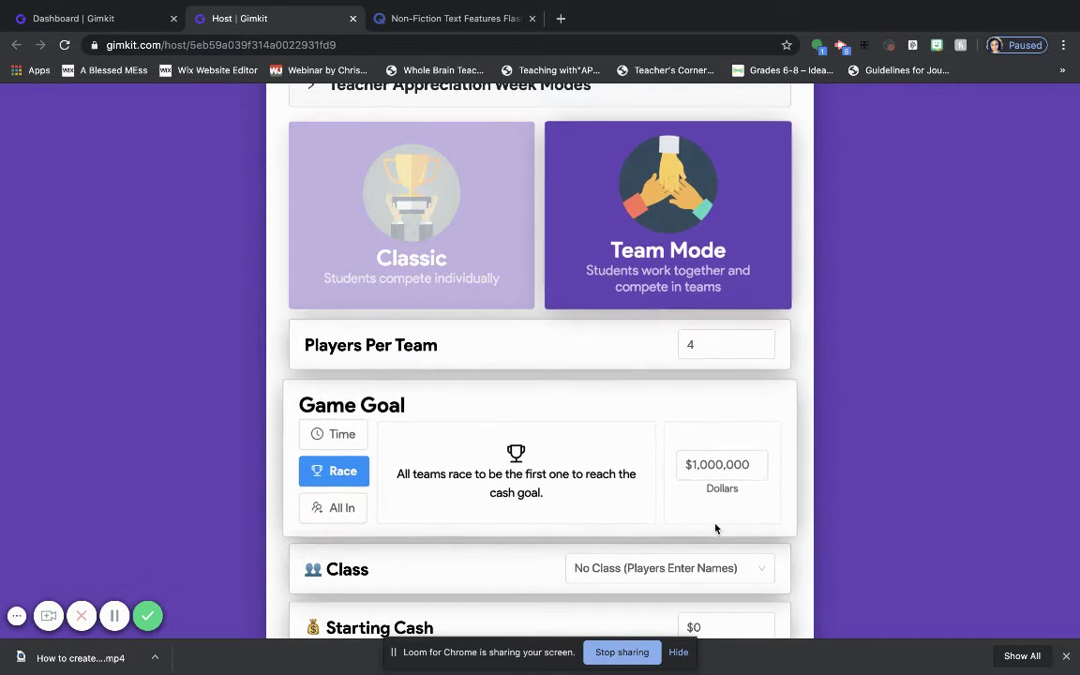
click(345, 507)
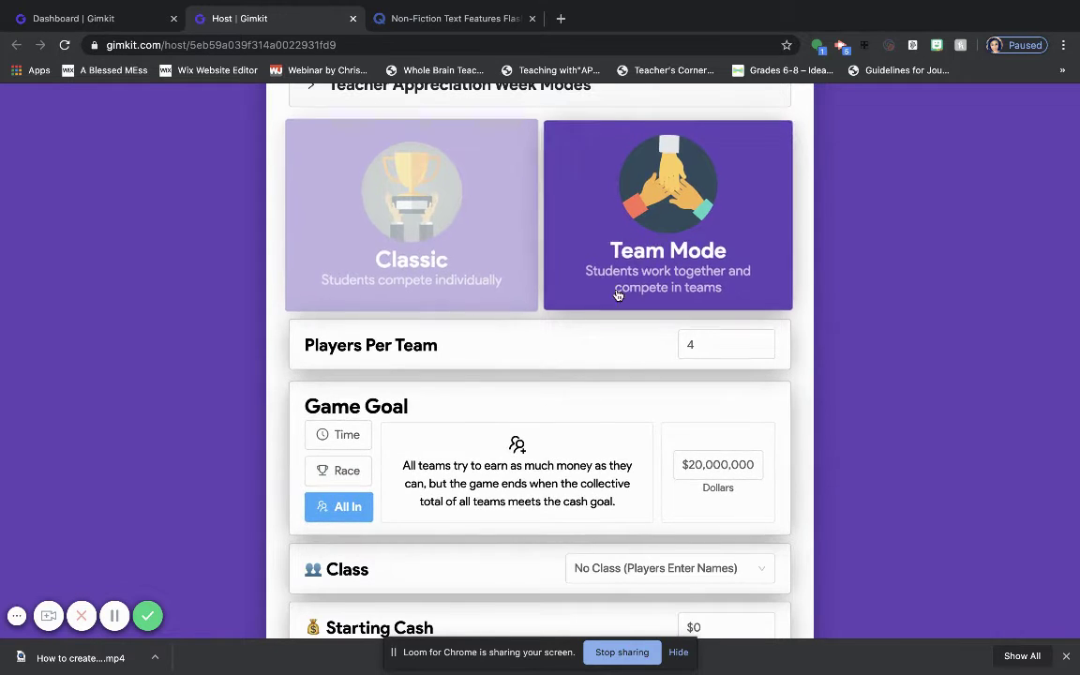
click(516, 280)
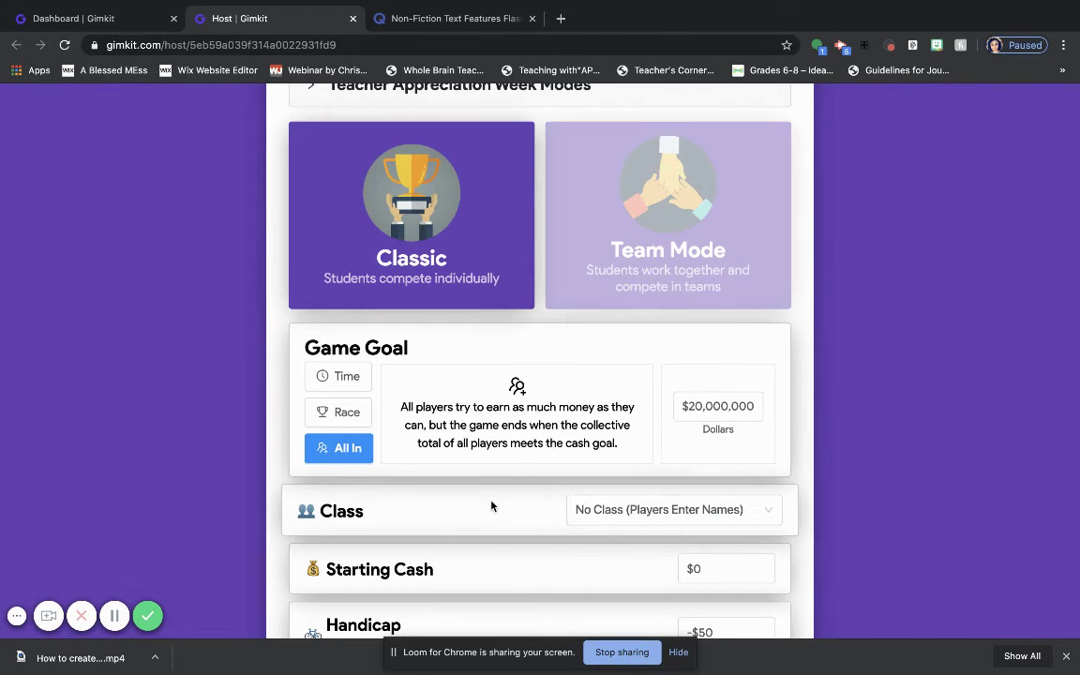
- Check which classes can be assigned to the live game, keeping No Class (Players Enter Names)
scroll(493, 506, down, 2)
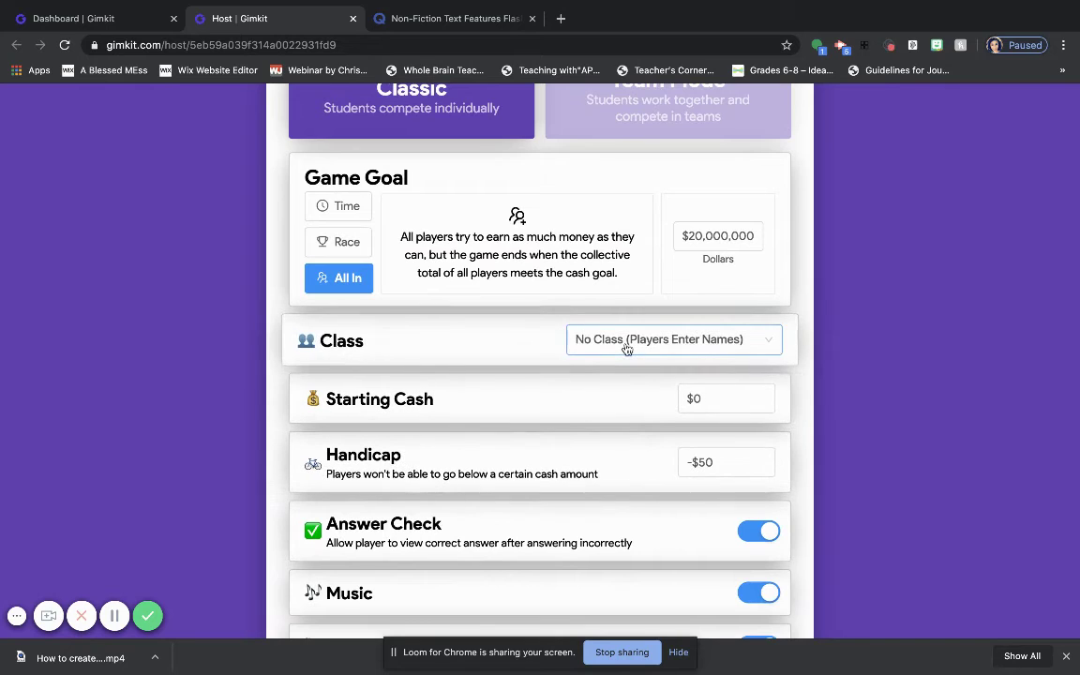
click(627, 345)
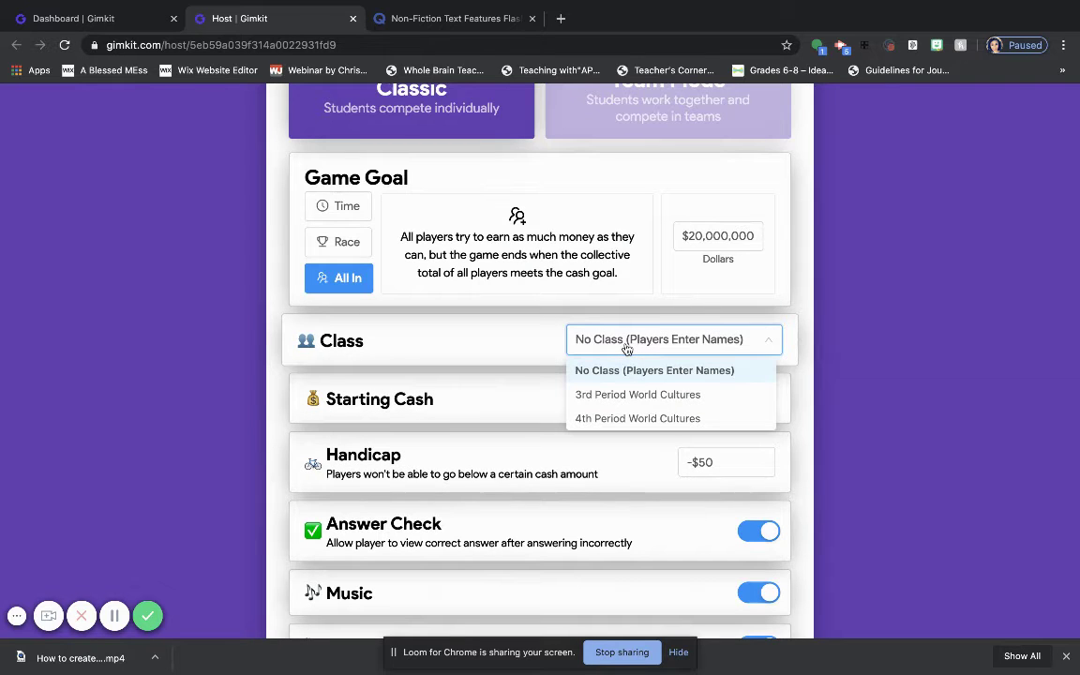
click(495, 328)
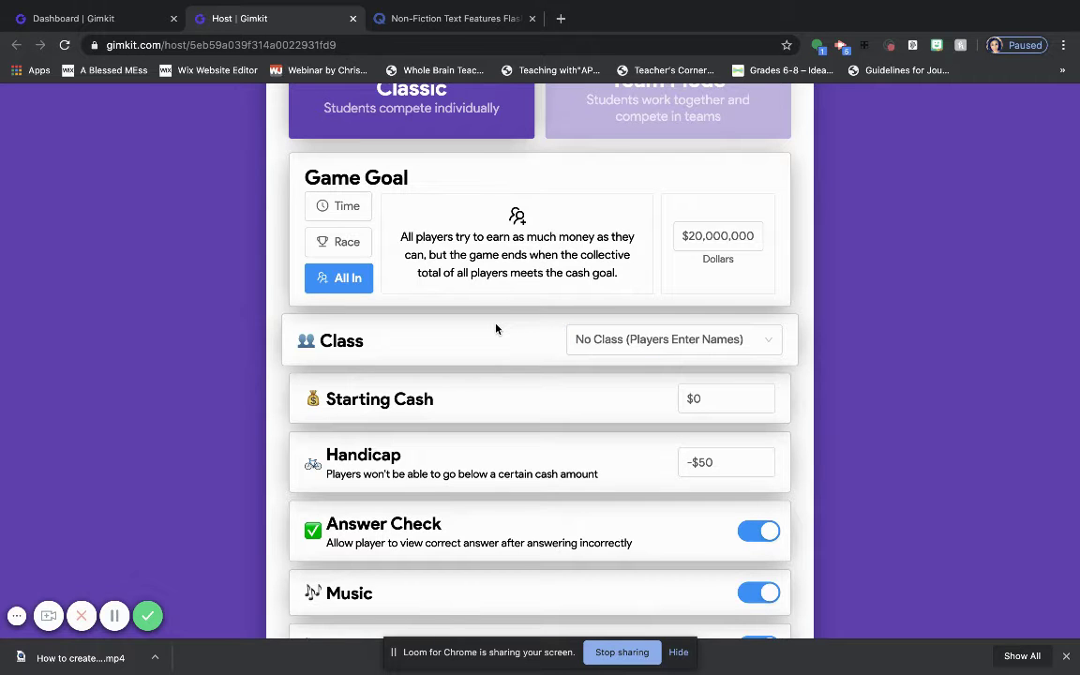
- Review the remaining game settings and enable Clean Powerups Only in the shop options
scroll(490, 406, down, 1)
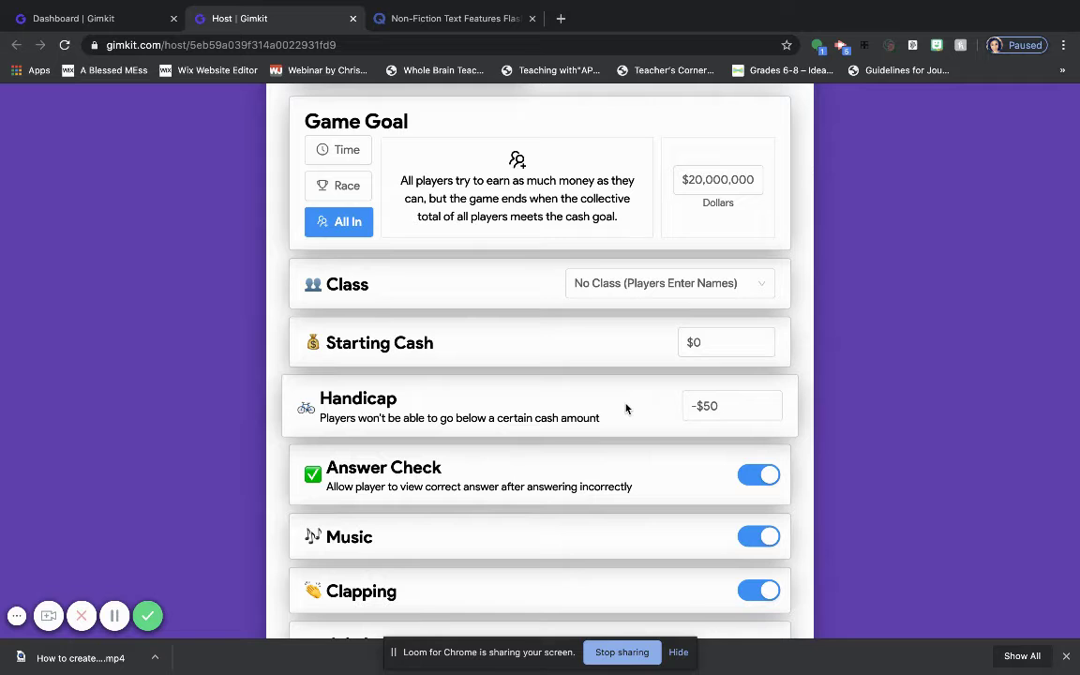
scroll(563, 409, down, 1)
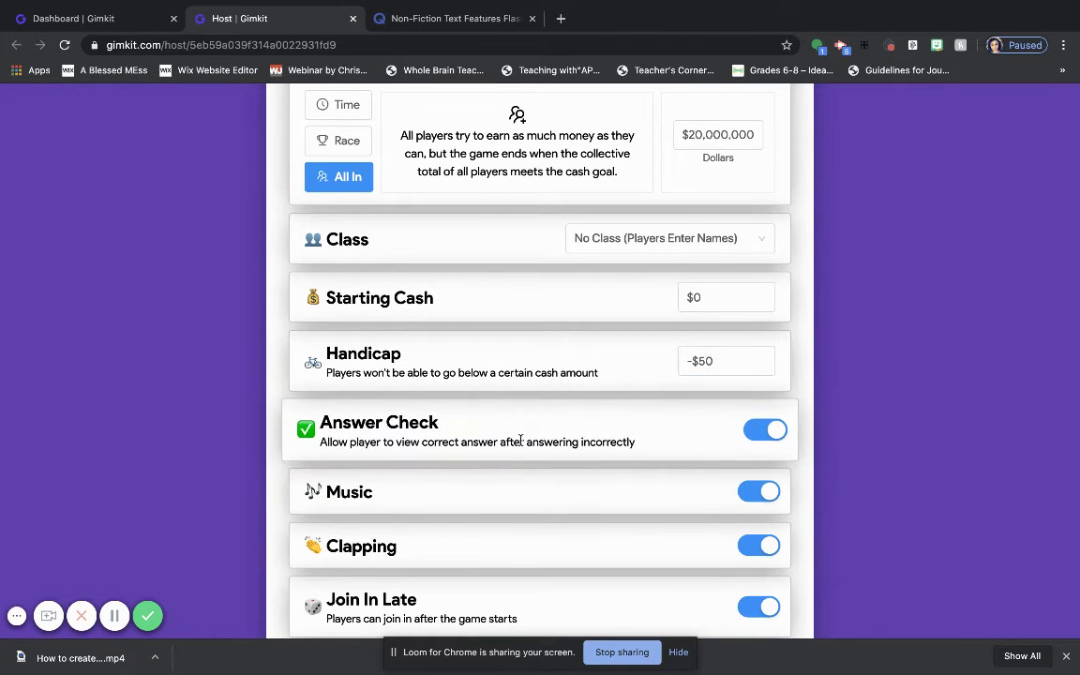
scroll(520, 441, down, 2)
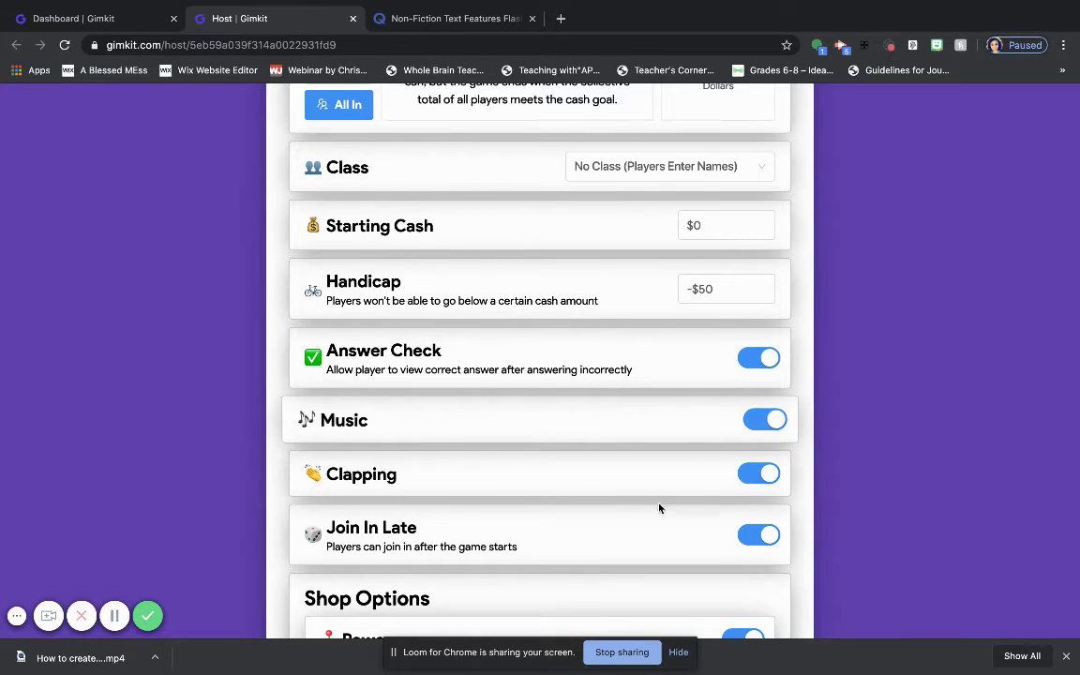
scroll(609, 475, down, 4)
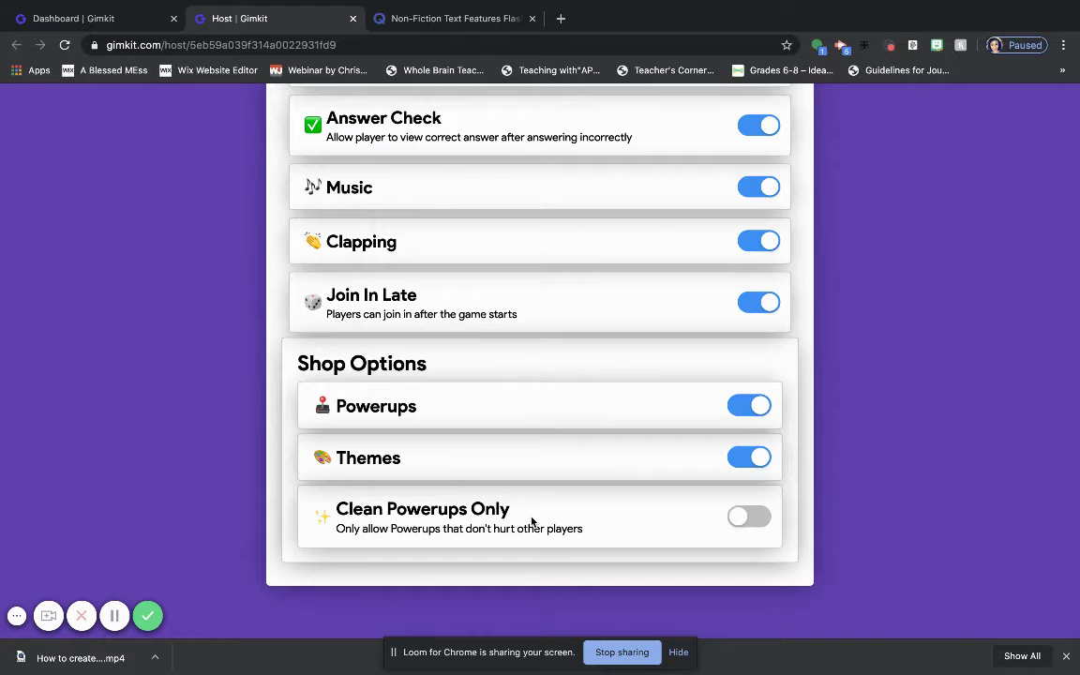
click(762, 520)
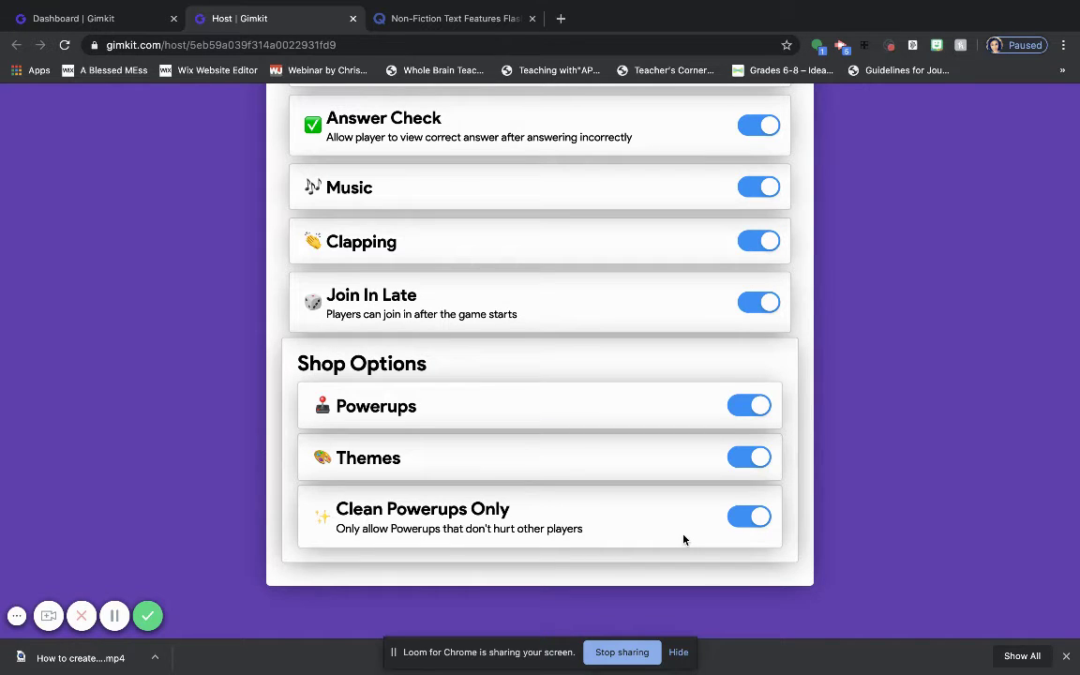
scroll(683, 539, up, 1)
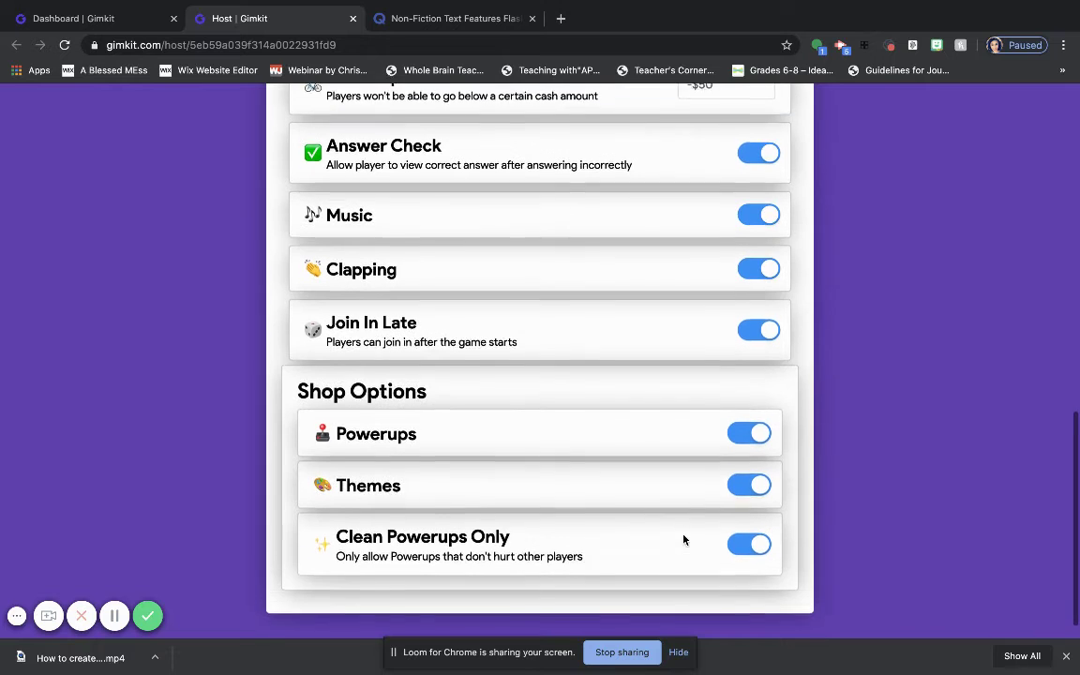
scroll(683, 539, down, 1)
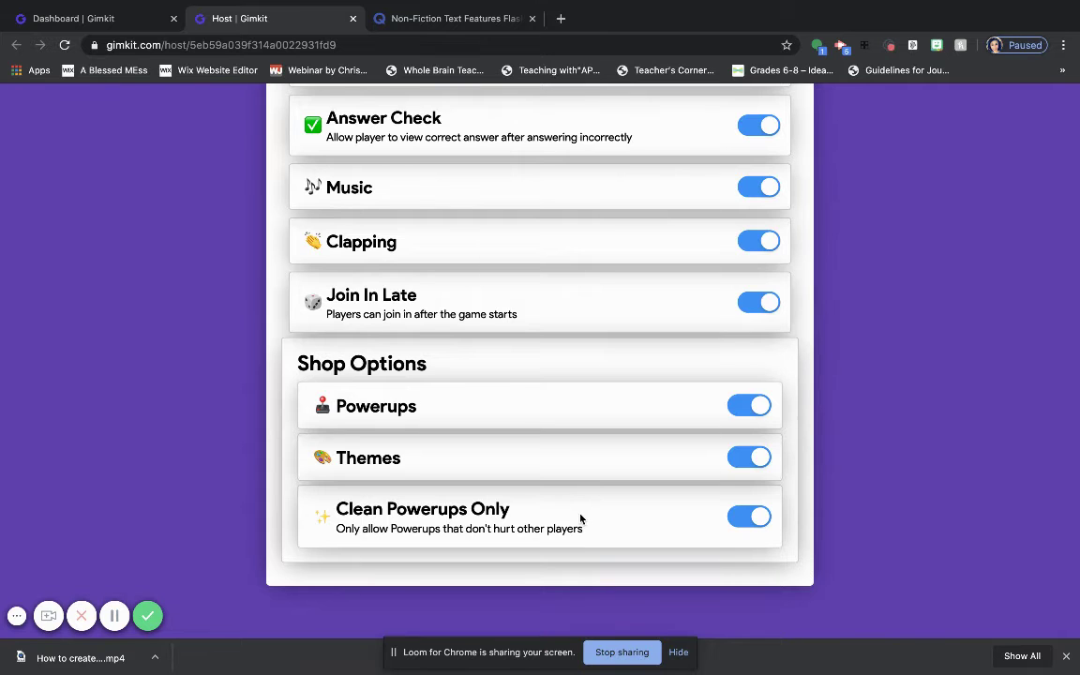
- Continue to the game lobby, start the live game once a player has joined, and lower the sound volume
scroll(580, 518, up, 15)
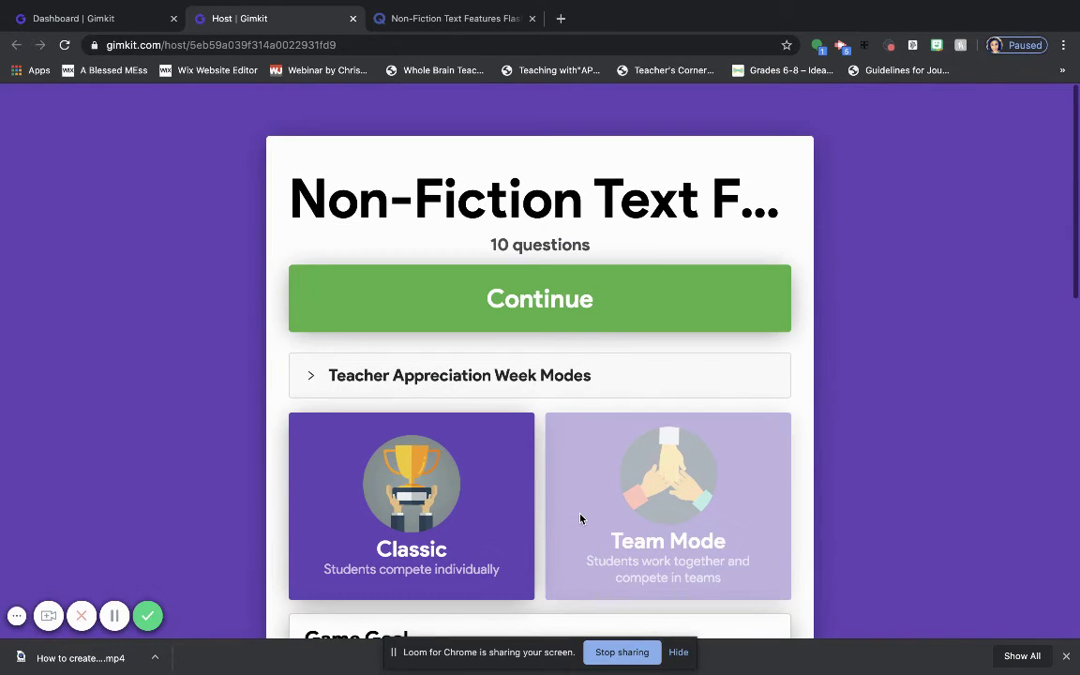
click(660, 284)
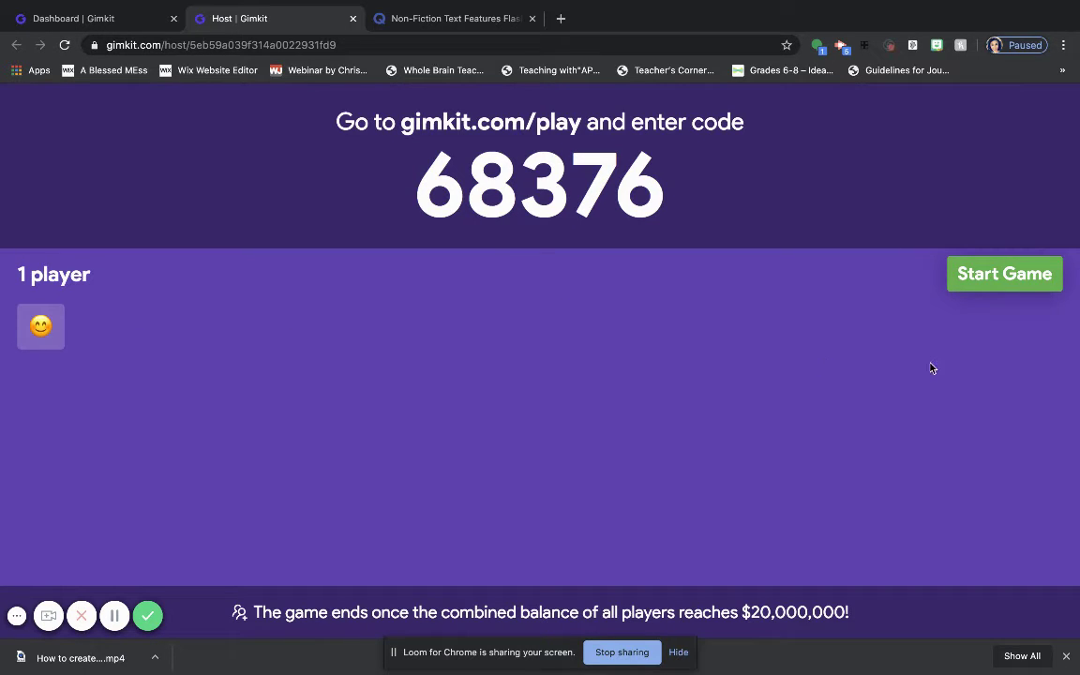
click(1048, 275)
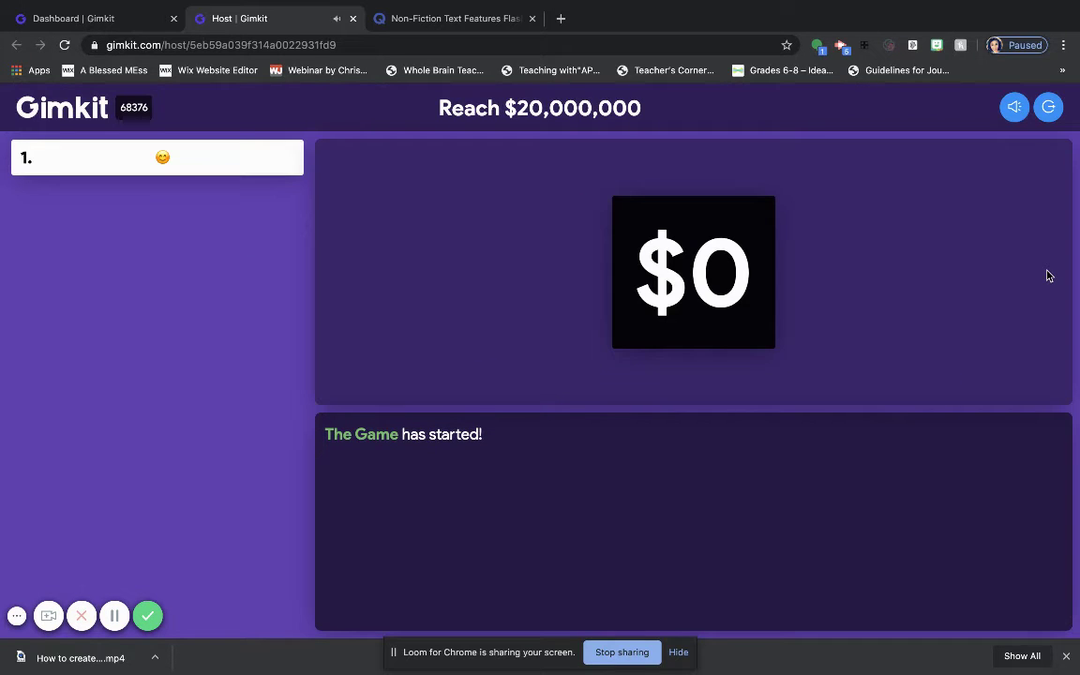
key(XF86AudioLowerVolume)
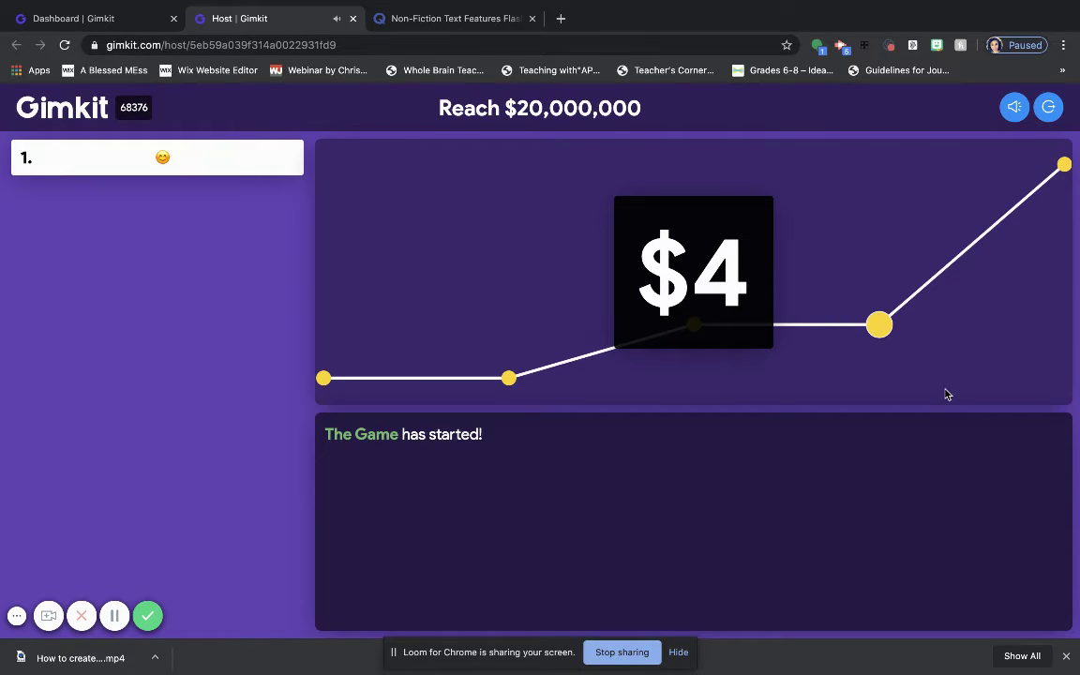
- End the live game and open its report
click(1047, 114)
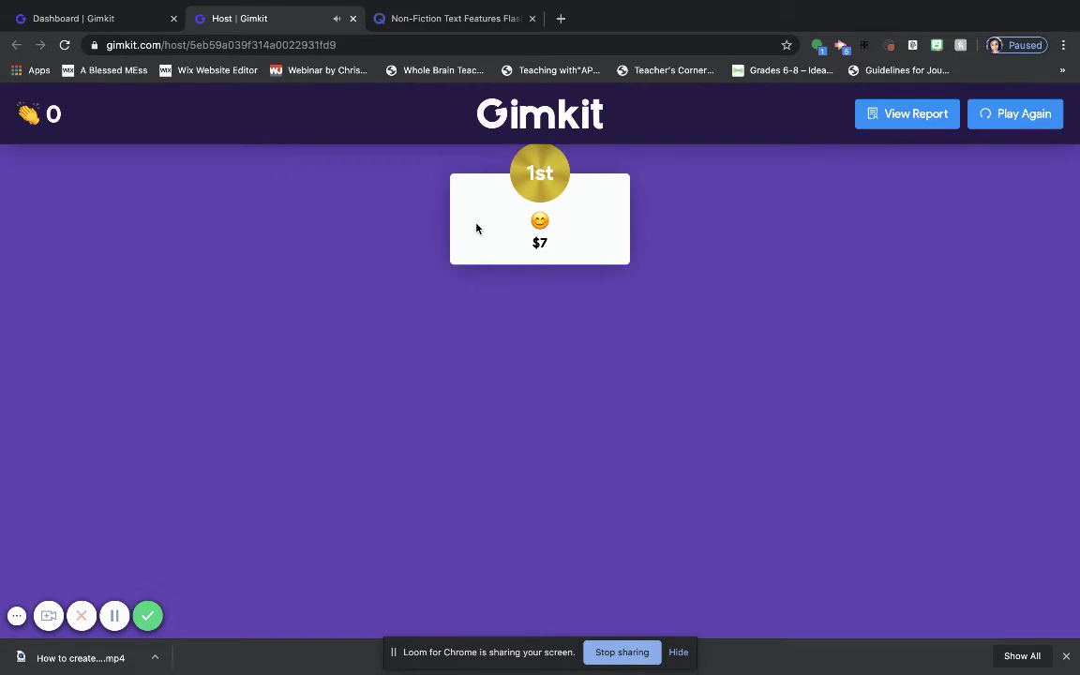
click(937, 123)
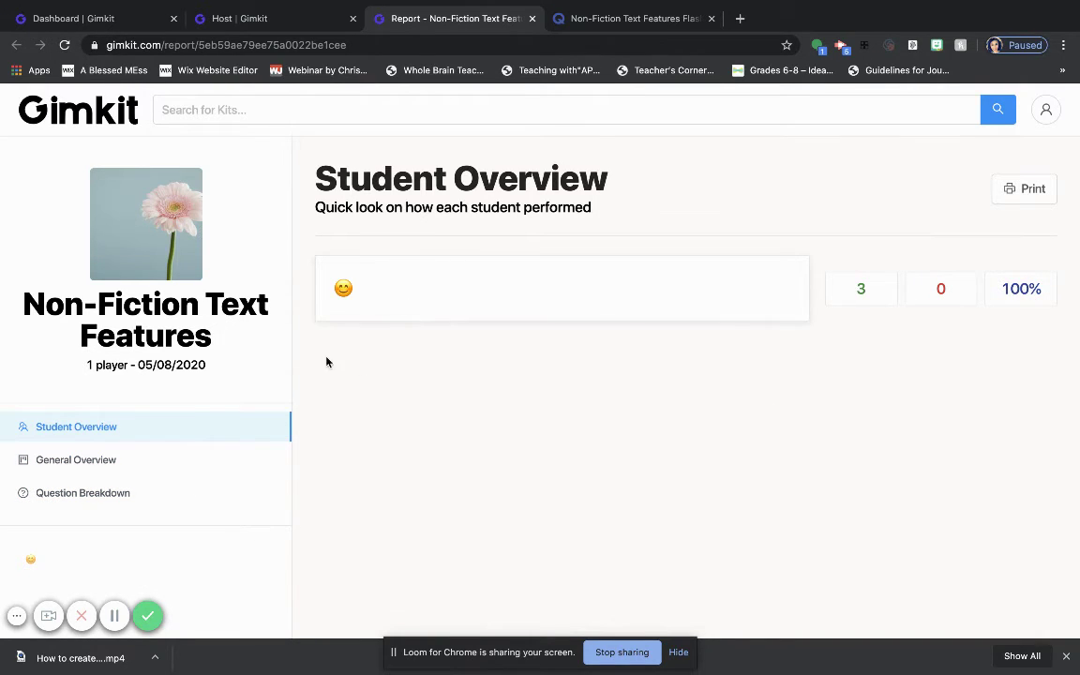
- Look over the report's General Overview and Question Breakdown for the Non-Fiction Text Features game
click(94, 459)
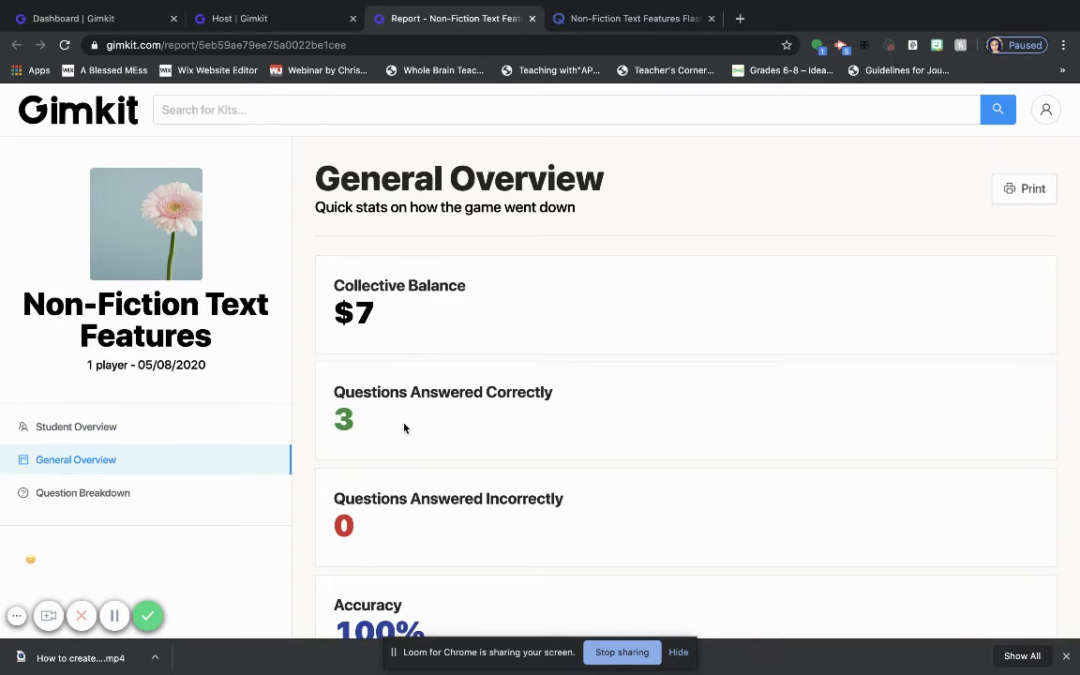
scroll(403, 427, down, 1)
scroll(403, 428, up, 1)
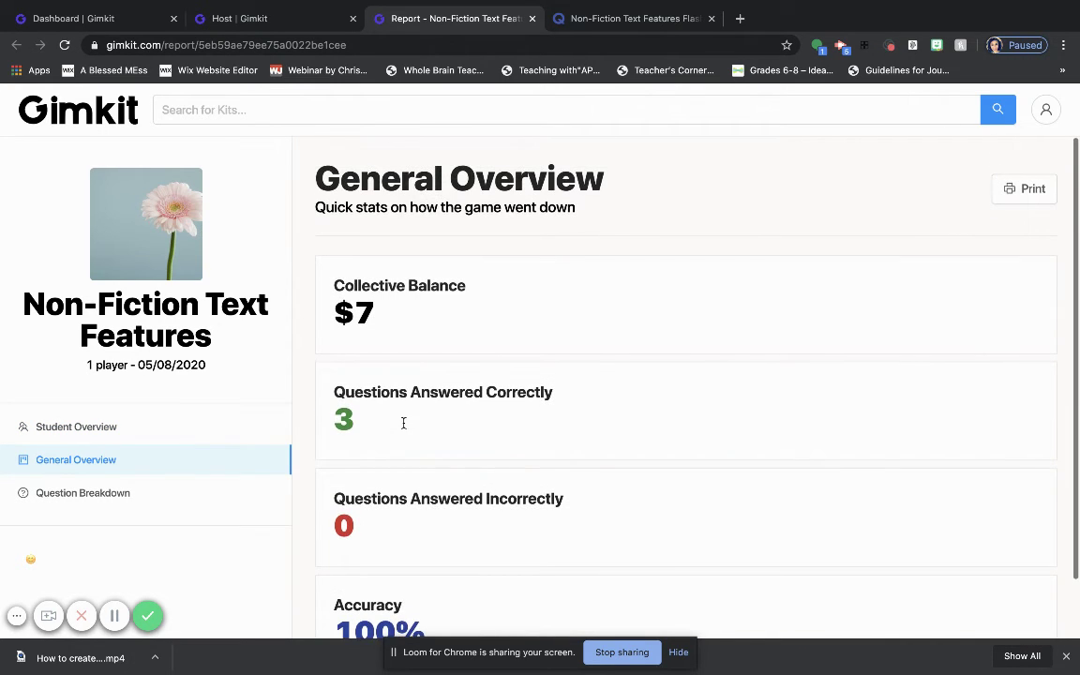
click(153, 486)
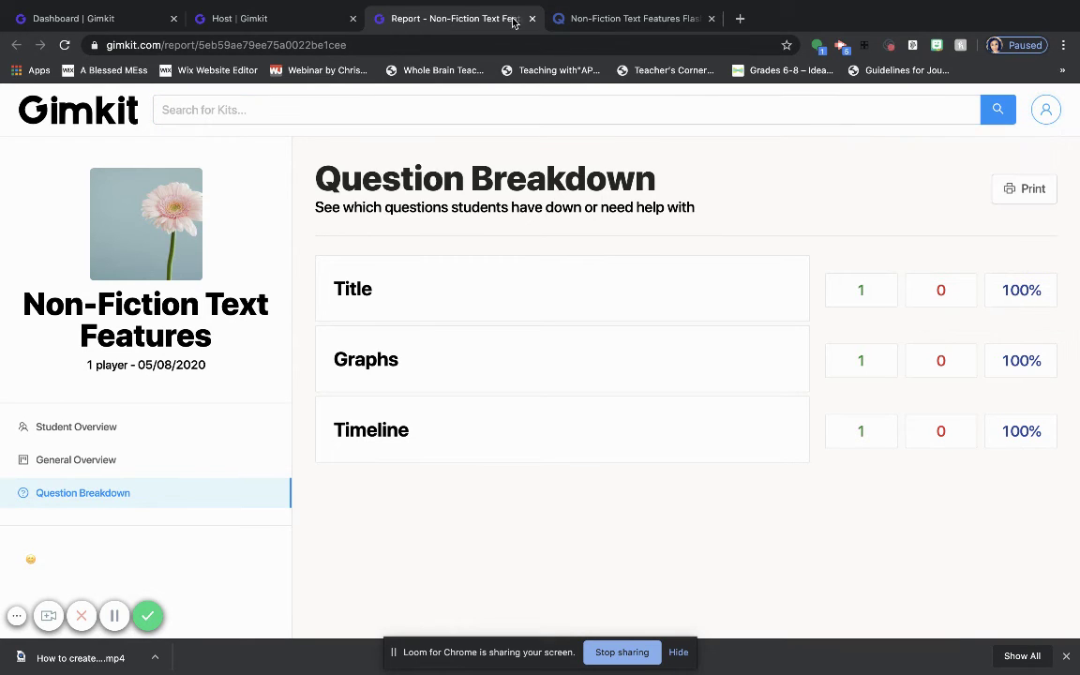
- Close the finished game's host page and start a homework assignment for the Non-Fiction Text Features kit from the dashboard
click(260, 22)
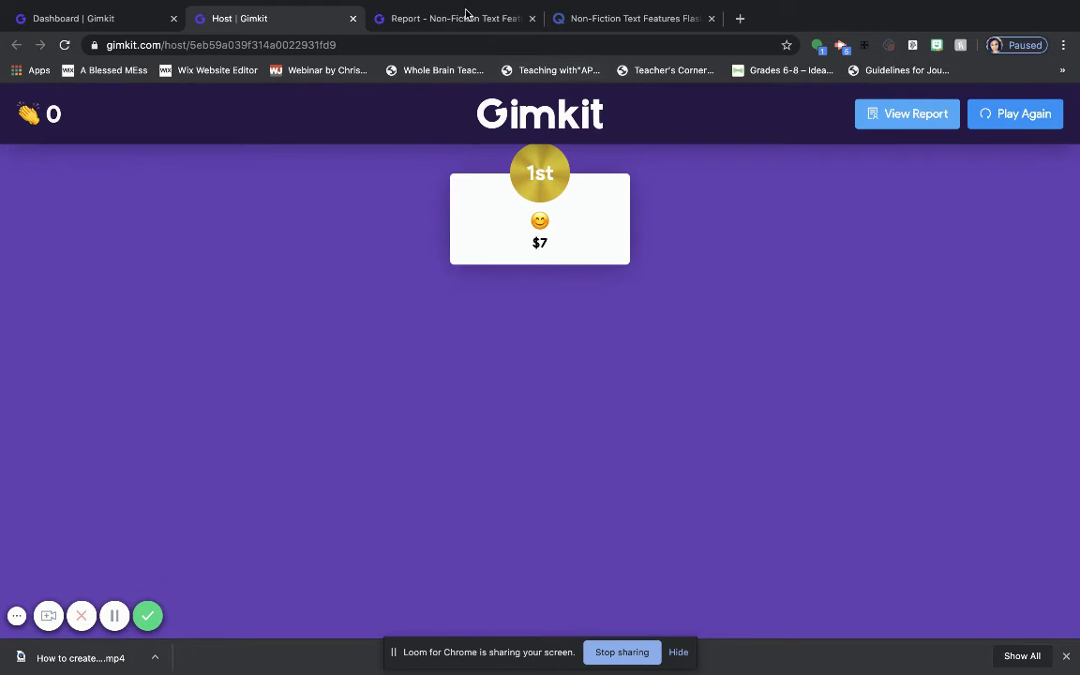
click(352, 19)
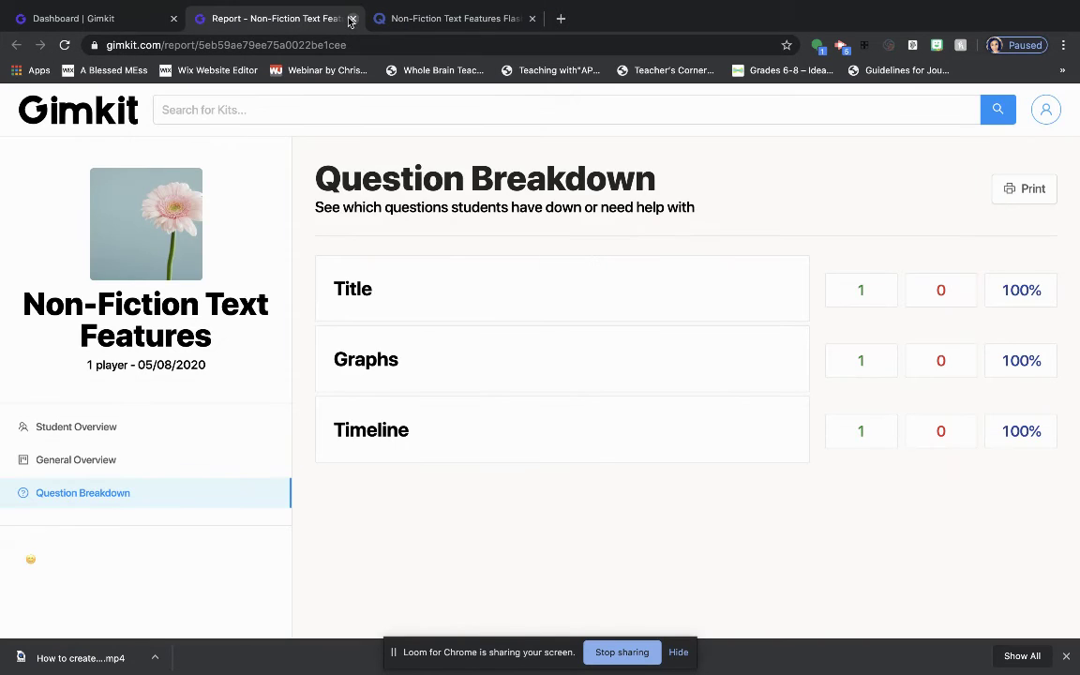
click(94, 19)
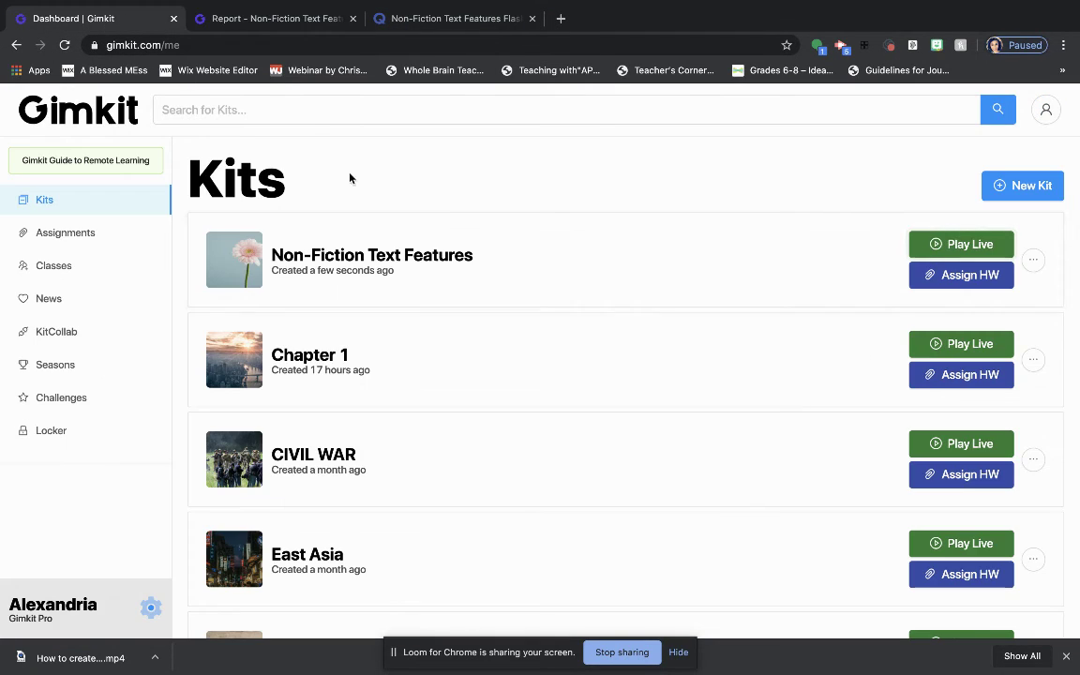
click(958, 275)
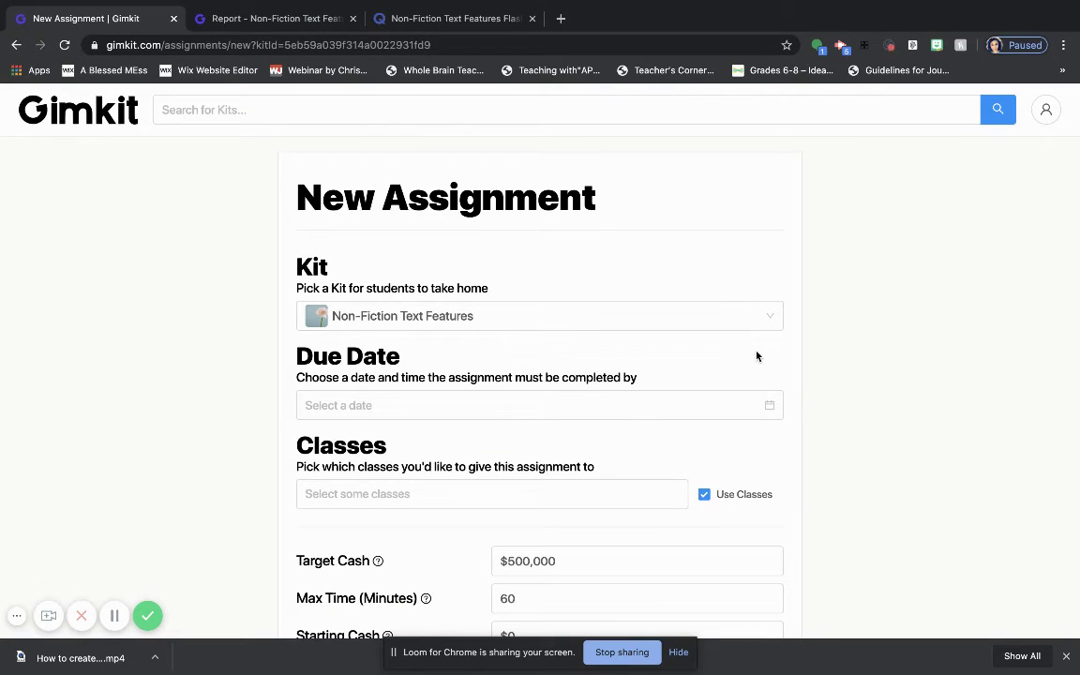
- Set the assignment's due date to May 15, 2020 at 8:00 am
click(769, 405)
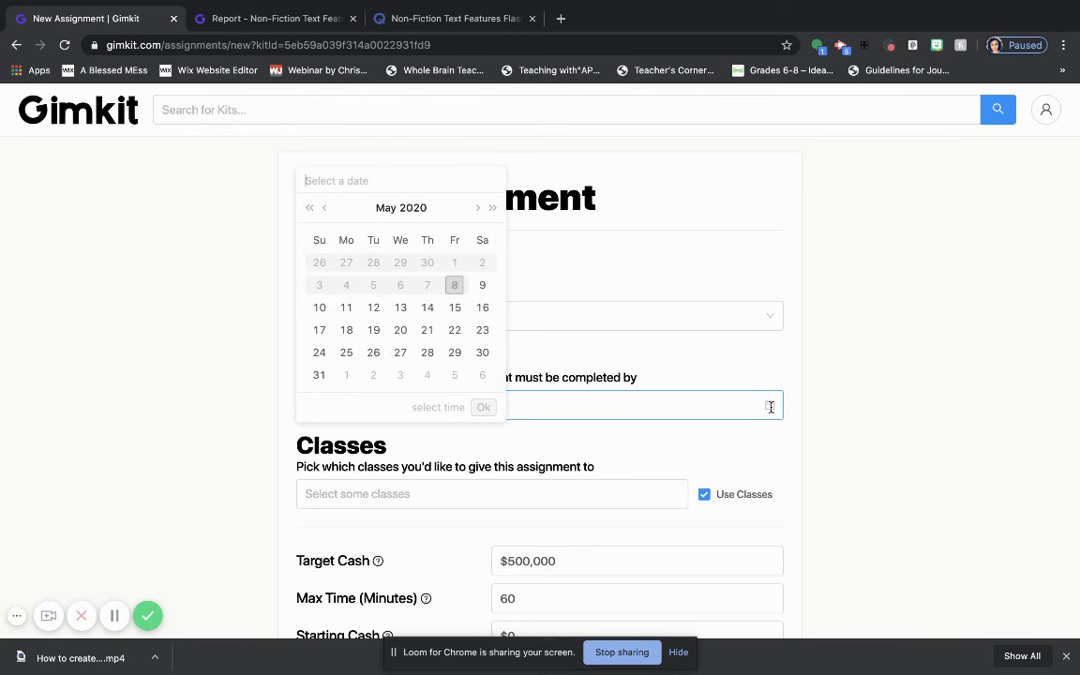
click(454, 307)
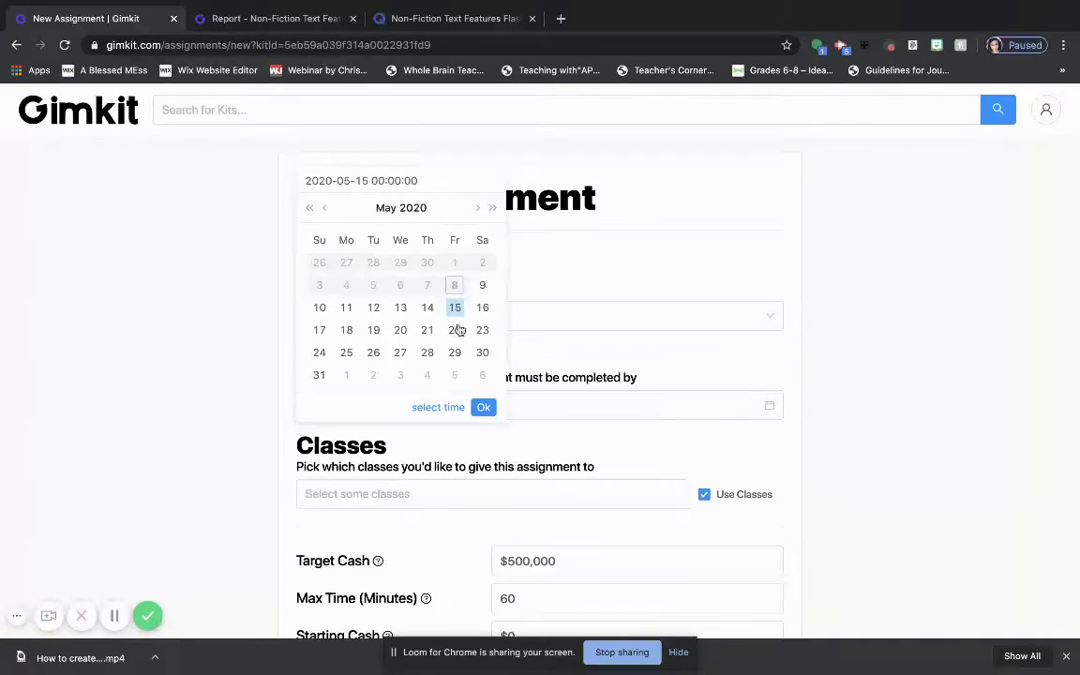
click(458, 409)
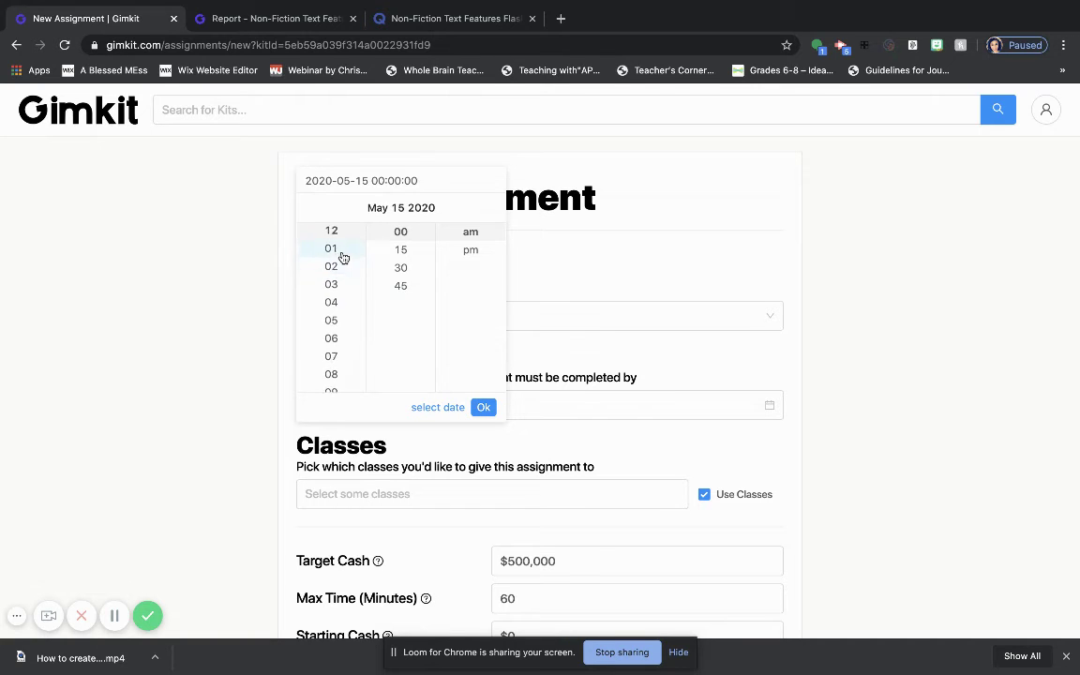
scroll(339, 255, down, 2)
click(334, 320)
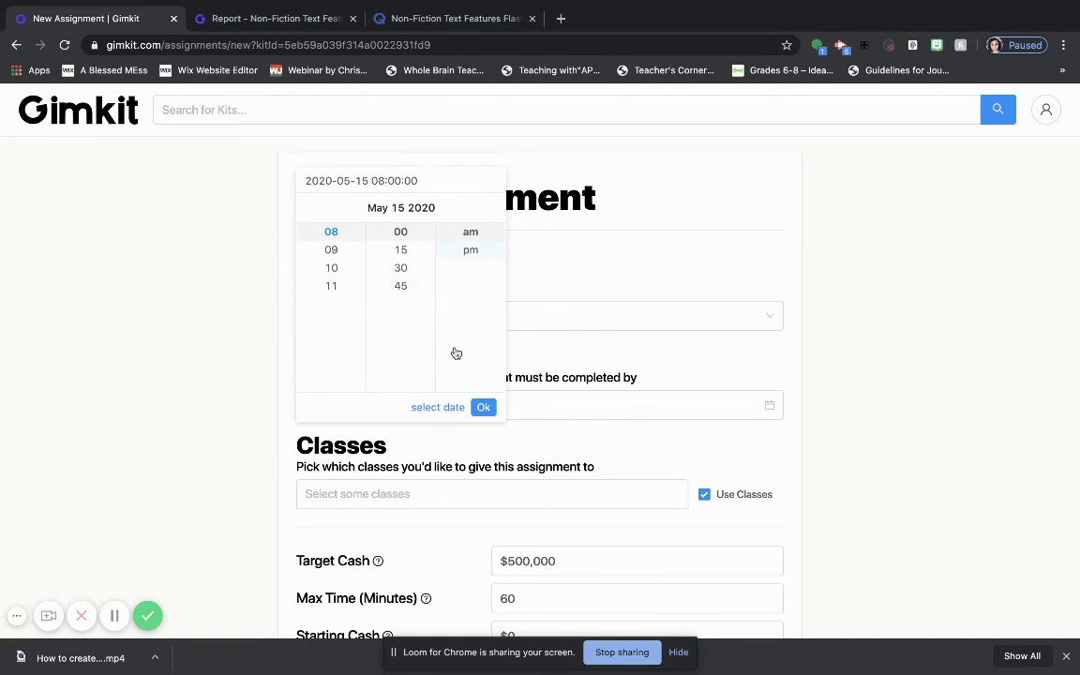
click(480, 410)
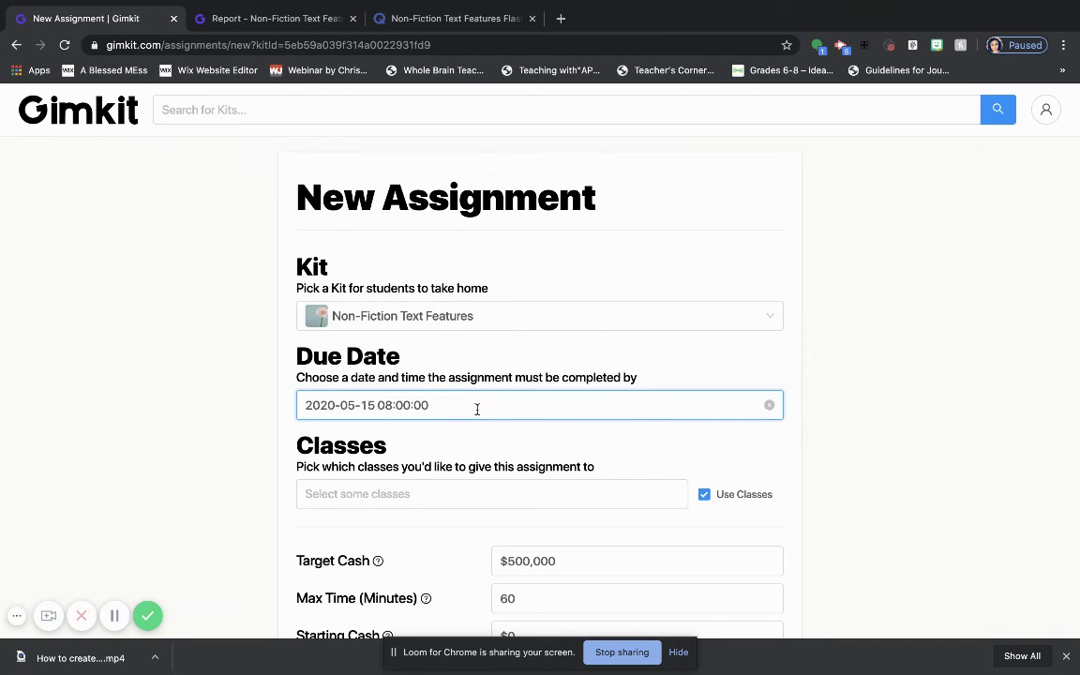
- Set the assignment's target cash to $100
click(410, 493)
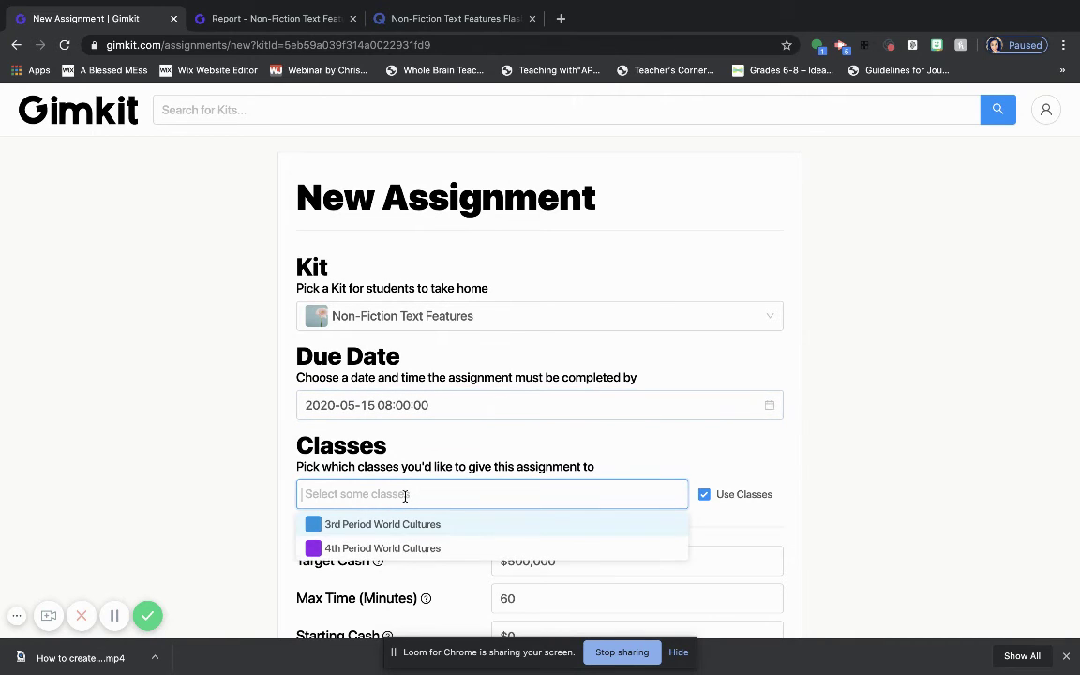
scroll(572, 450, down, 3)
click(567, 434)
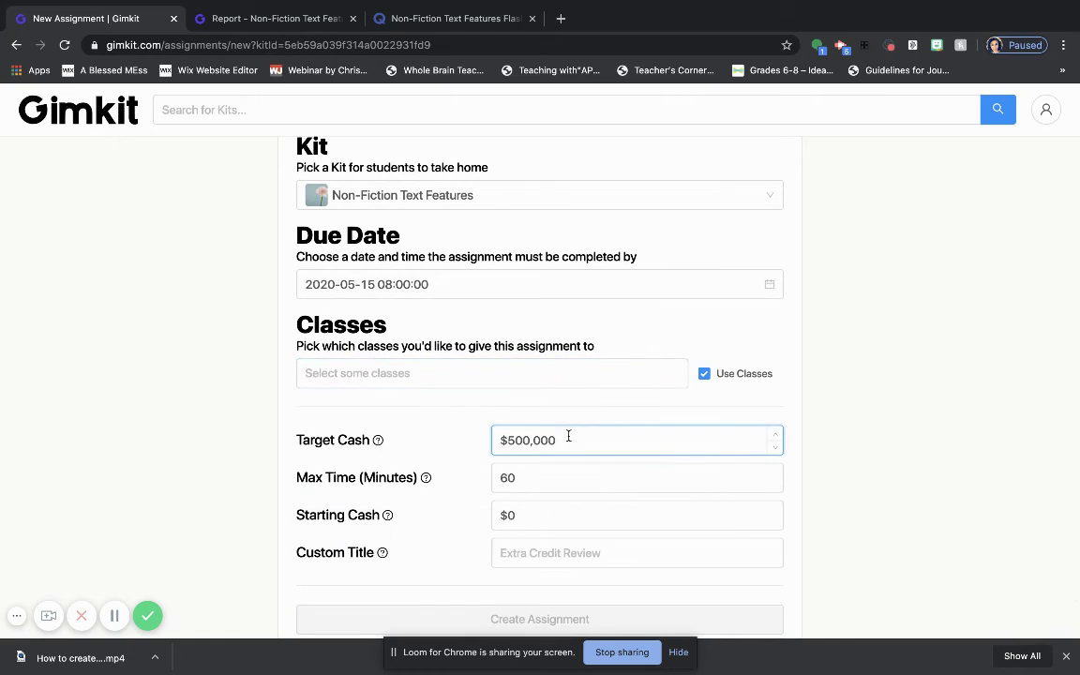
triple_click(568, 436)
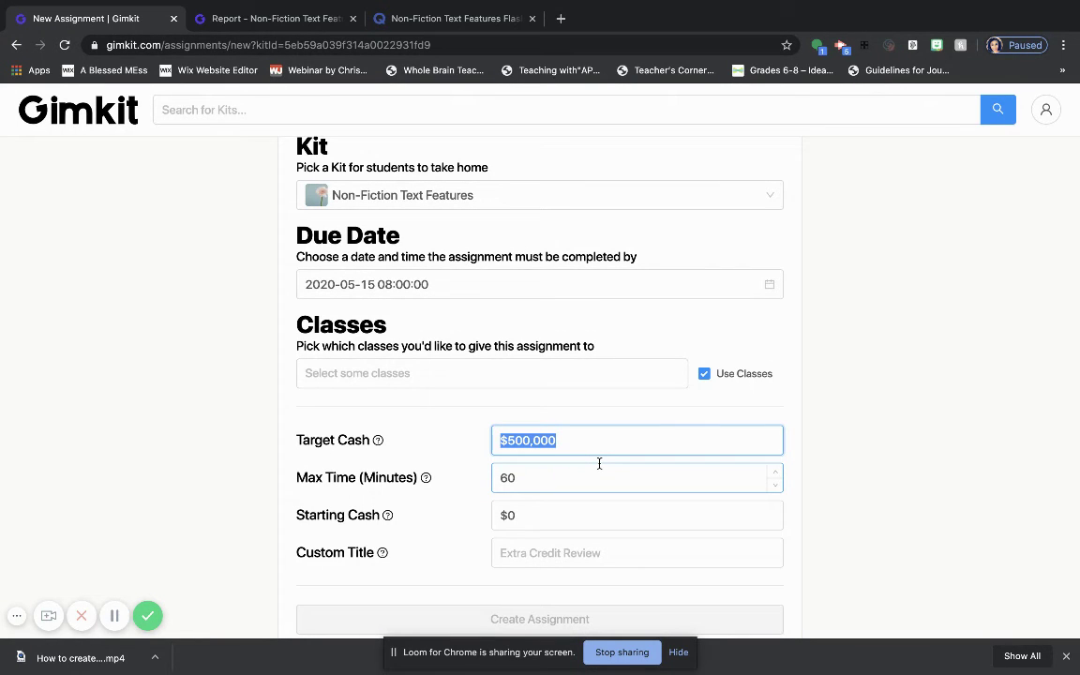
text(100)
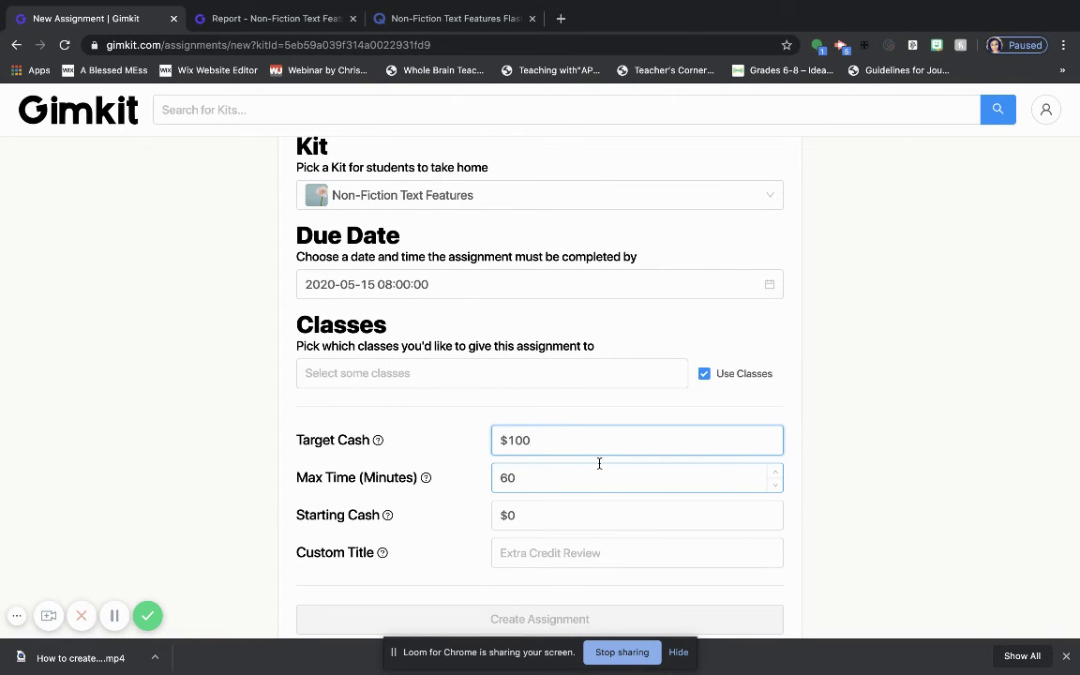
click(863, 415)
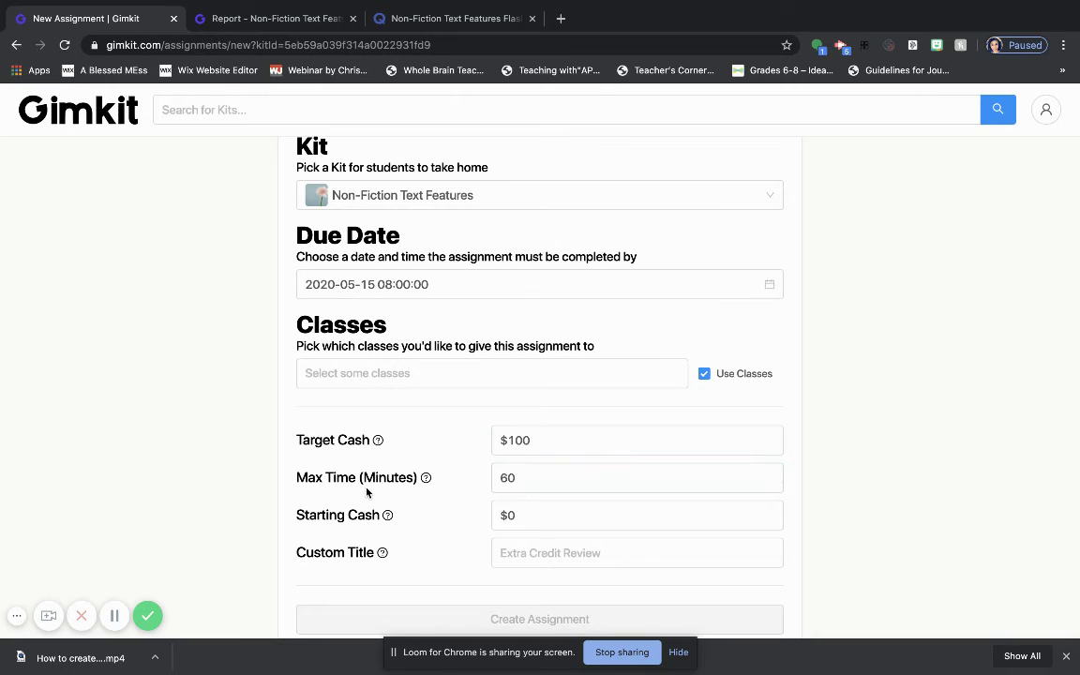
click(536, 489)
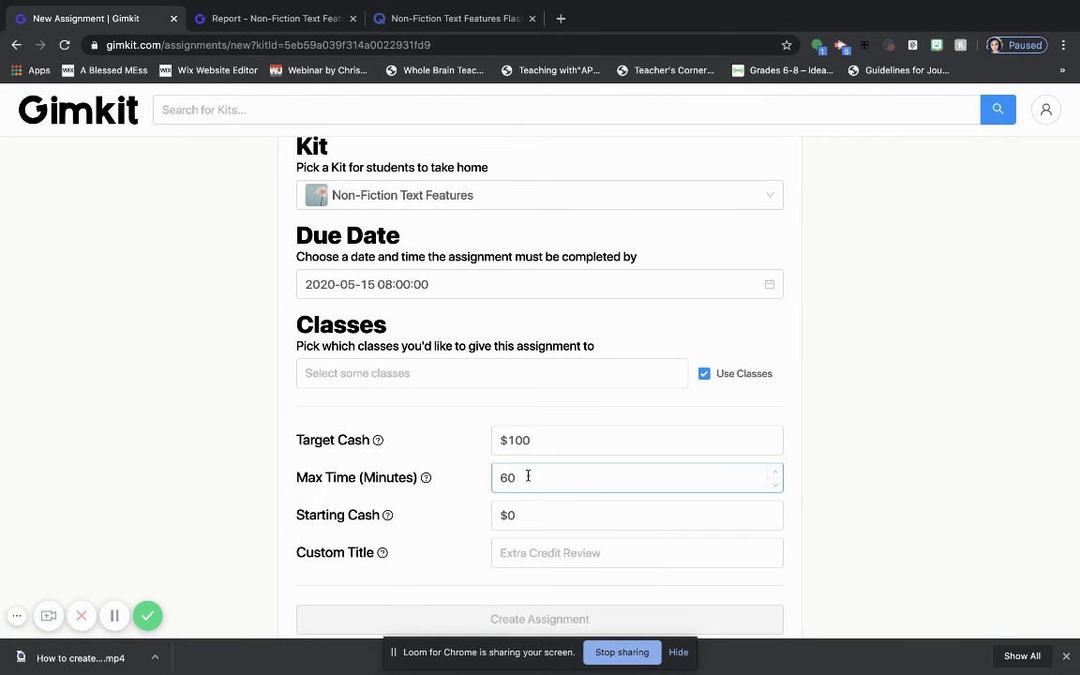
click(483, 486)
click(547, 476)
click(397, 511)
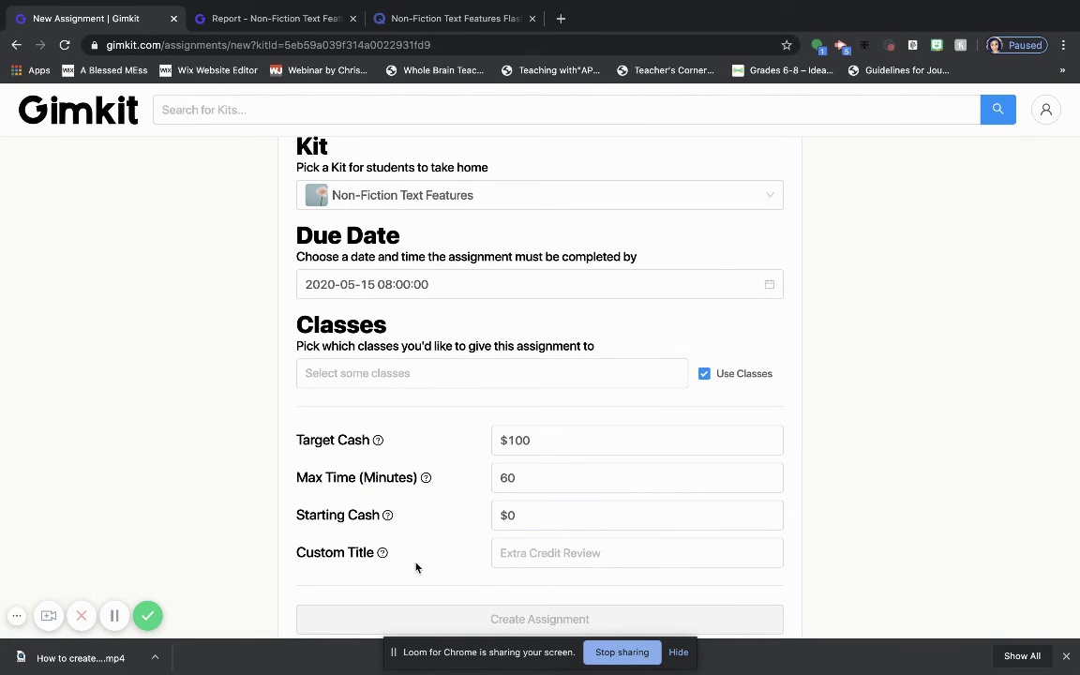
- Give the assignment the custom title "Review for Friday Test"
scroll(416, 566, down, 1)
click(586, 511)
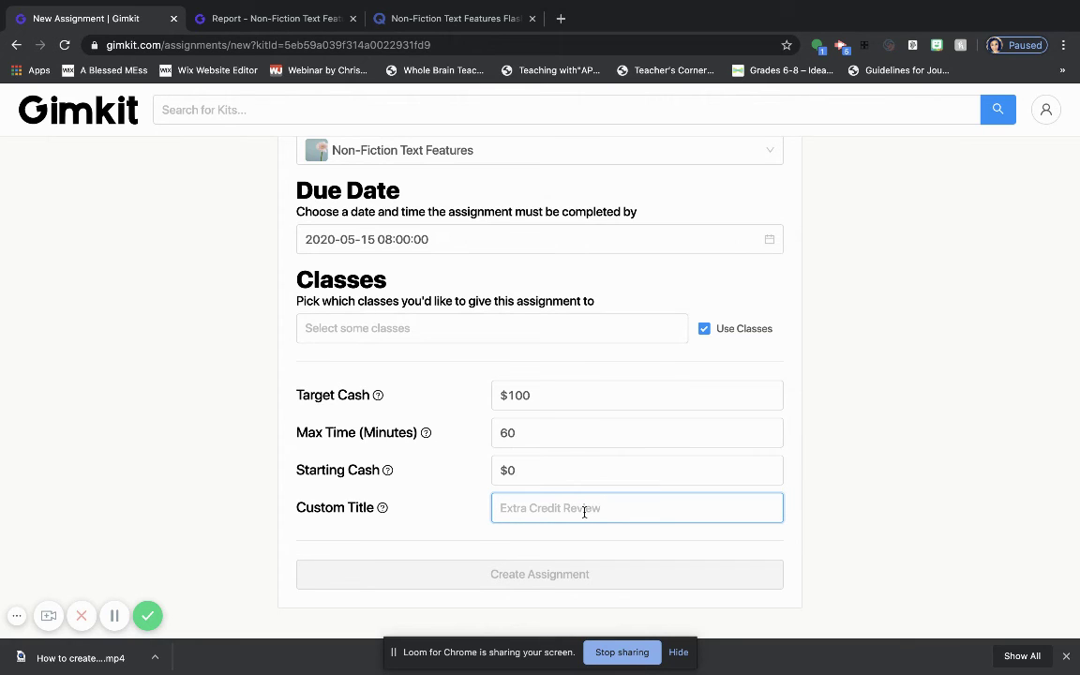
text(Review for Friday Test)
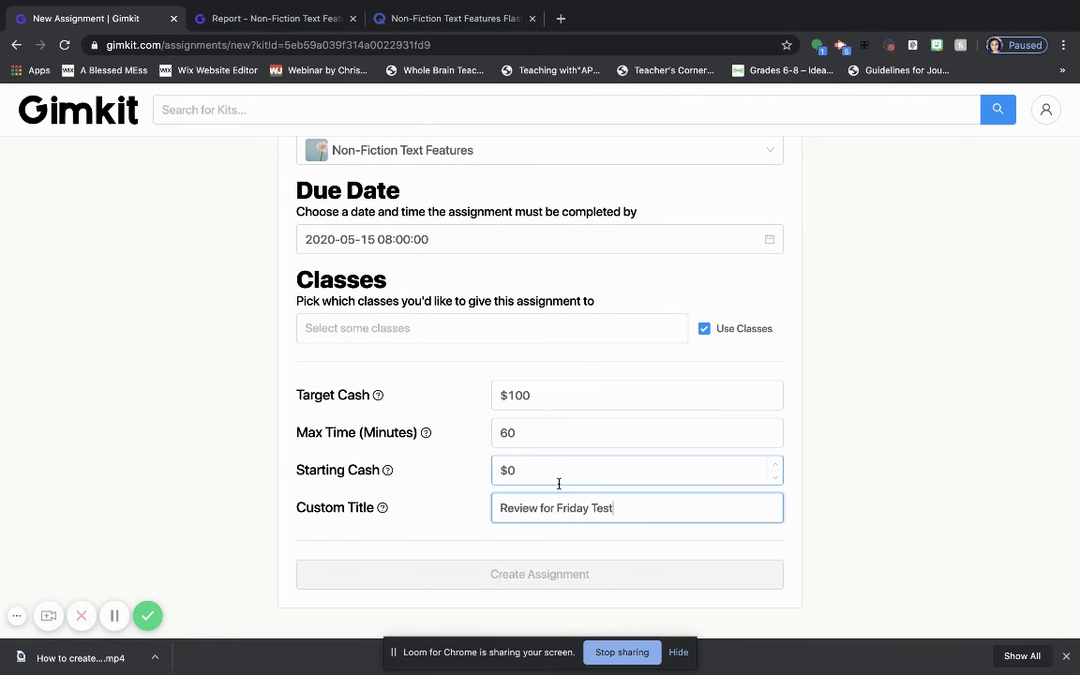
- Give the assignment to the 3rd Period World Cultures class and create it
scroll(515, 318, up, 3)
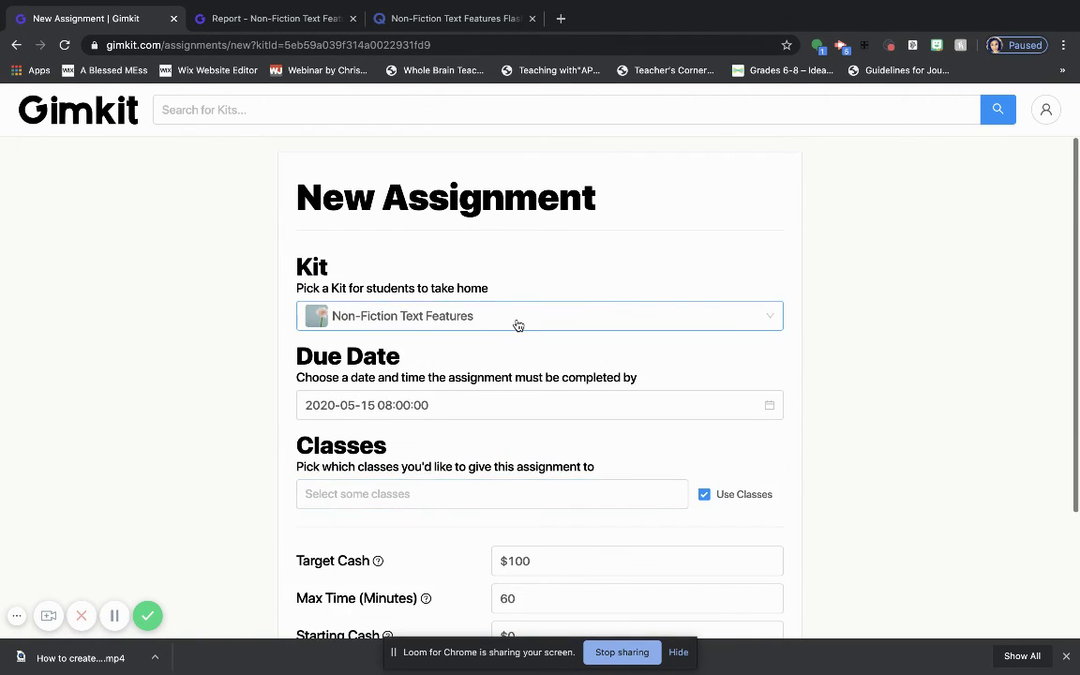
scroll(517, 324, down, 2)
scroll(517, 323, down, 1)
click(515, 319)
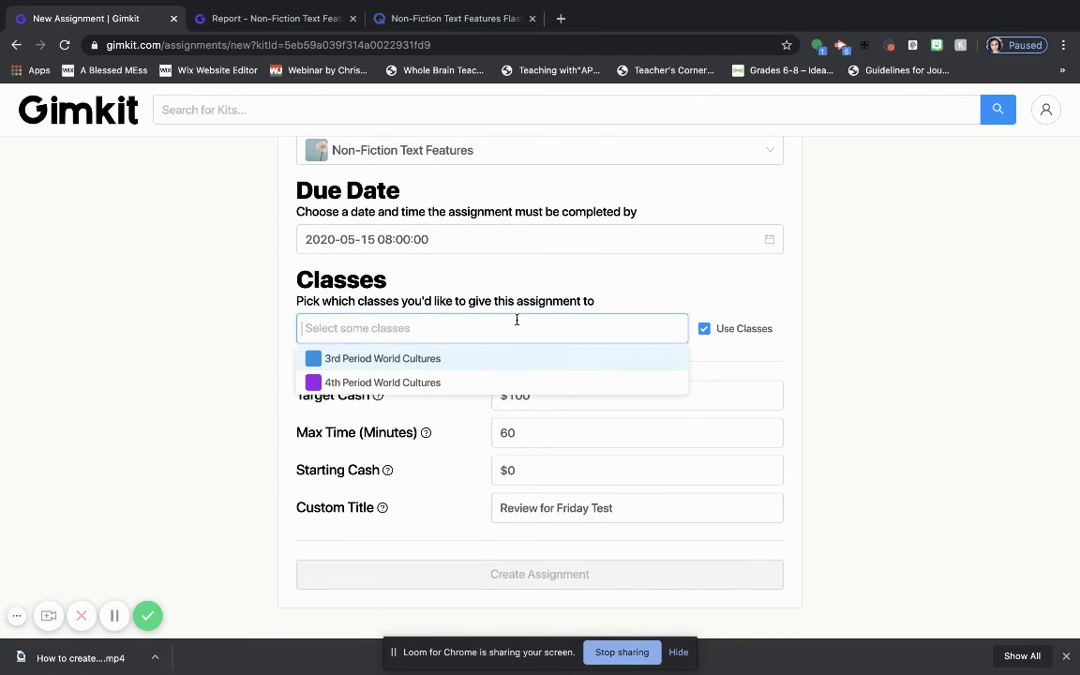
click(473, 360)
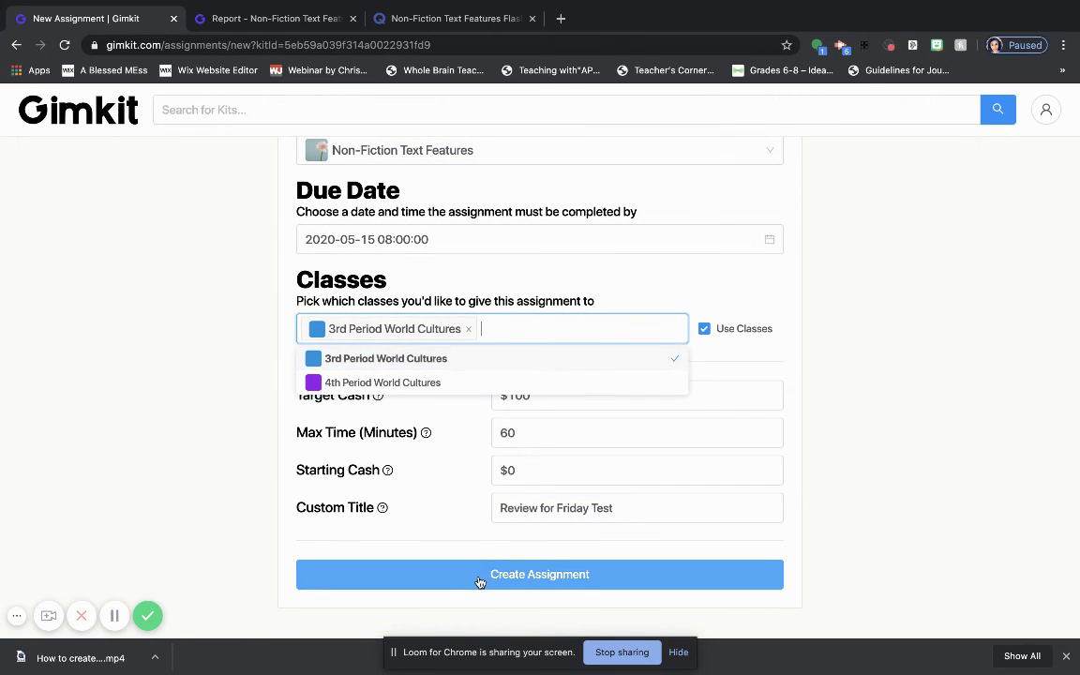
click(479, 574)
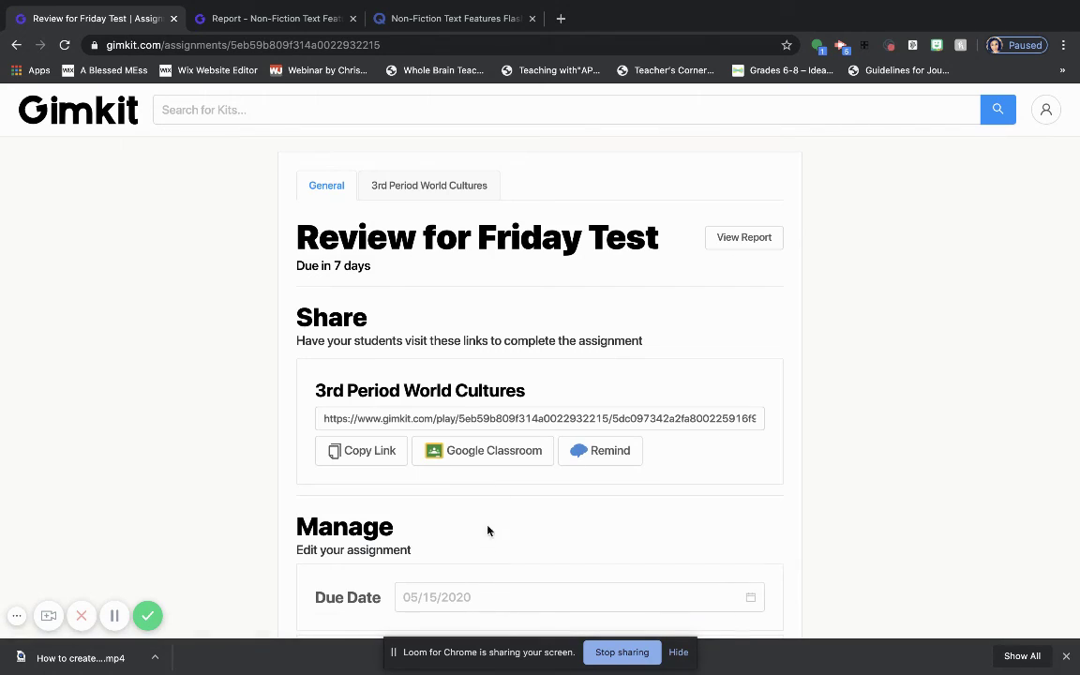
scroll(514, 438, down, 1)
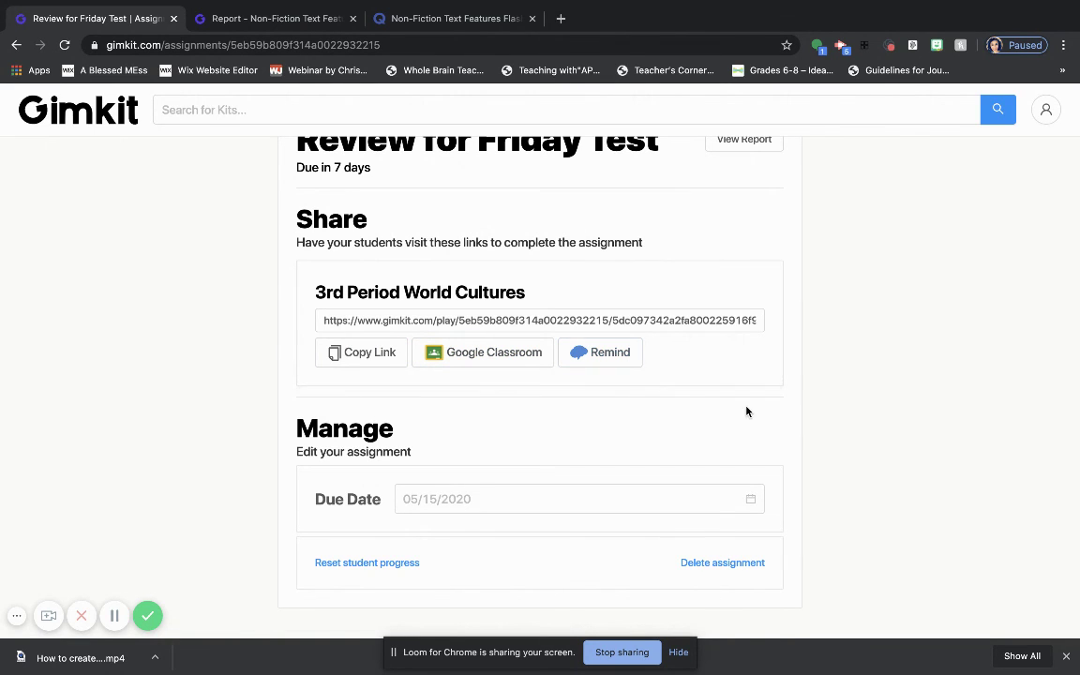
scroll(746, 411, up, 2)
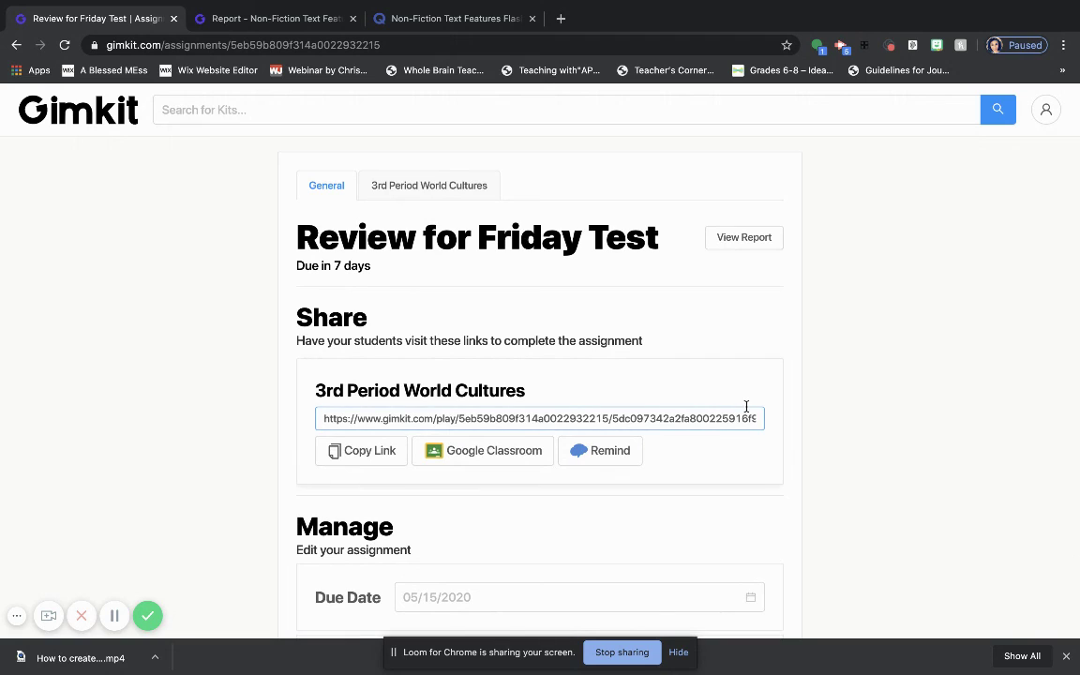